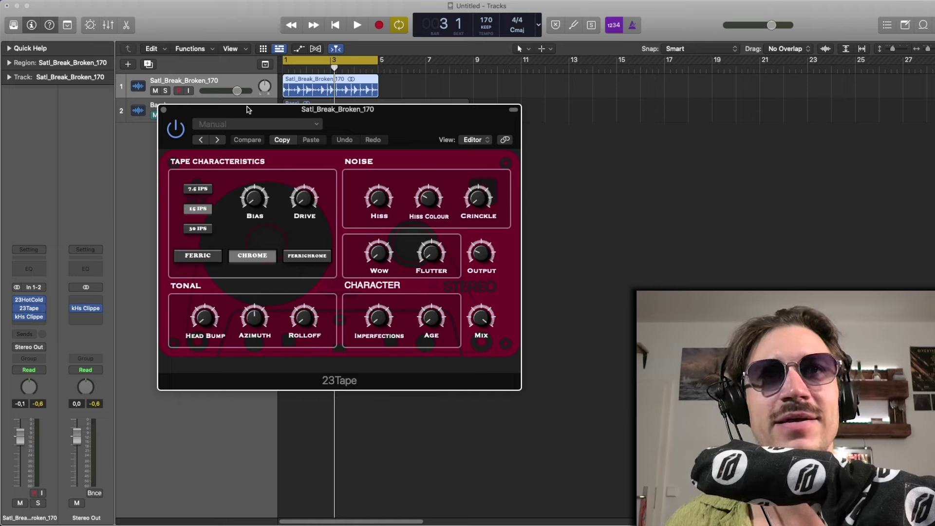
- Close the 23Tape and 23HotCold plug-in windows
click(164, 109)
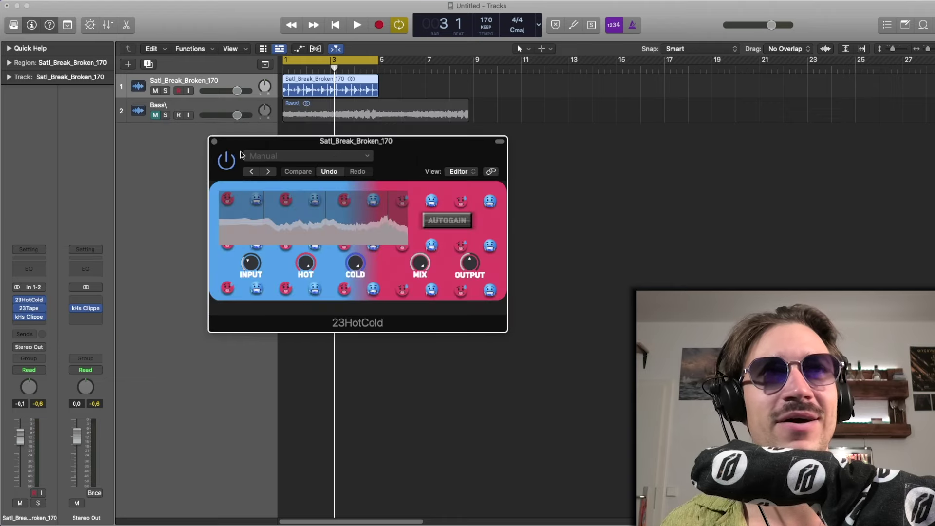
click(214, 142)
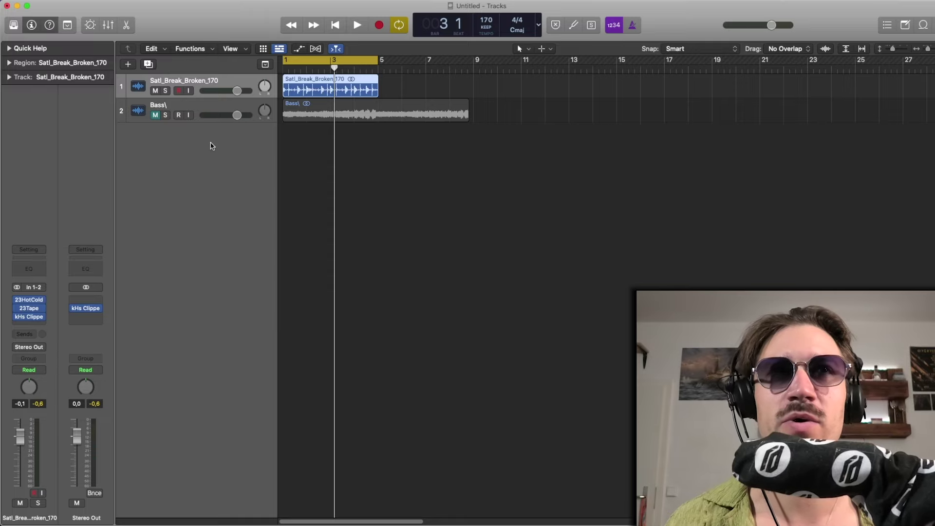
- Try swapping the mutes between the Satl_Break_Broken_170 and Bass tracks
click(317, 147)
drag(313, 139, 304, 87)
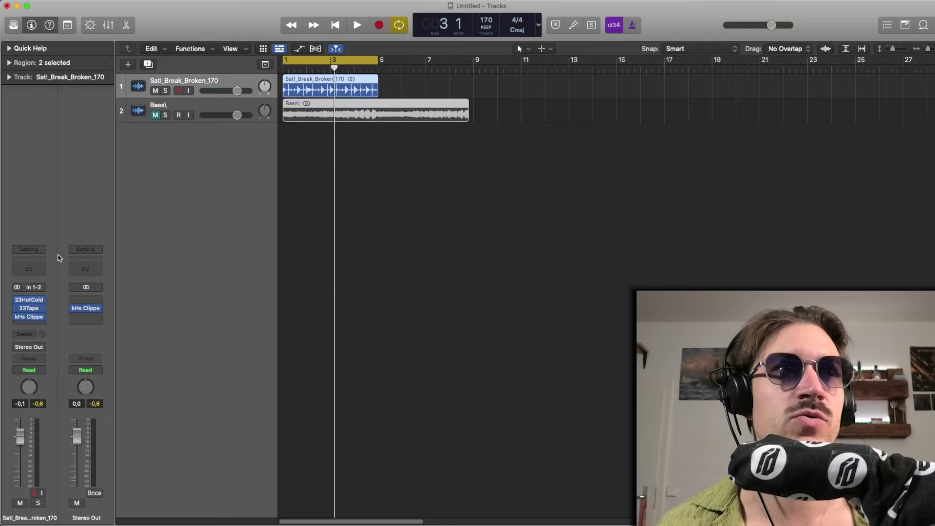
click(155, 91)
click(155, 115)
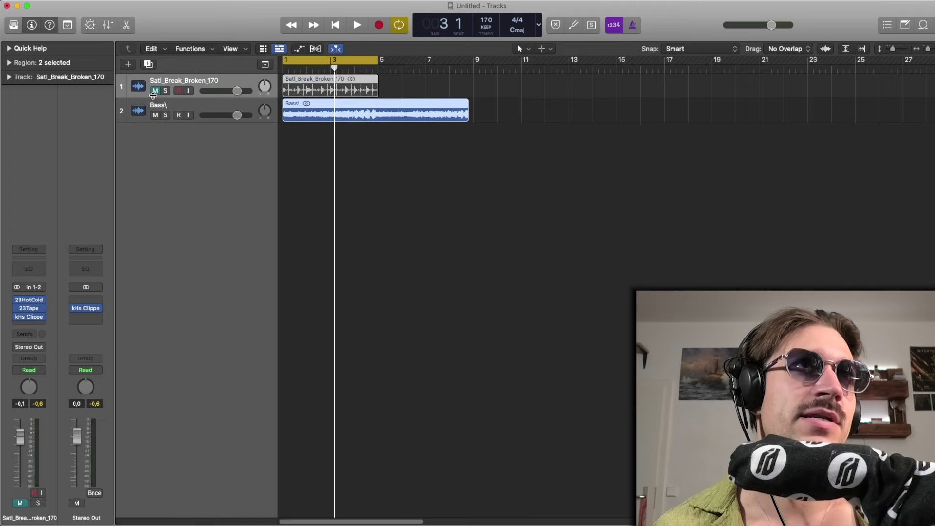
click(153, 104)
click(155, 115)
click(155, 91)
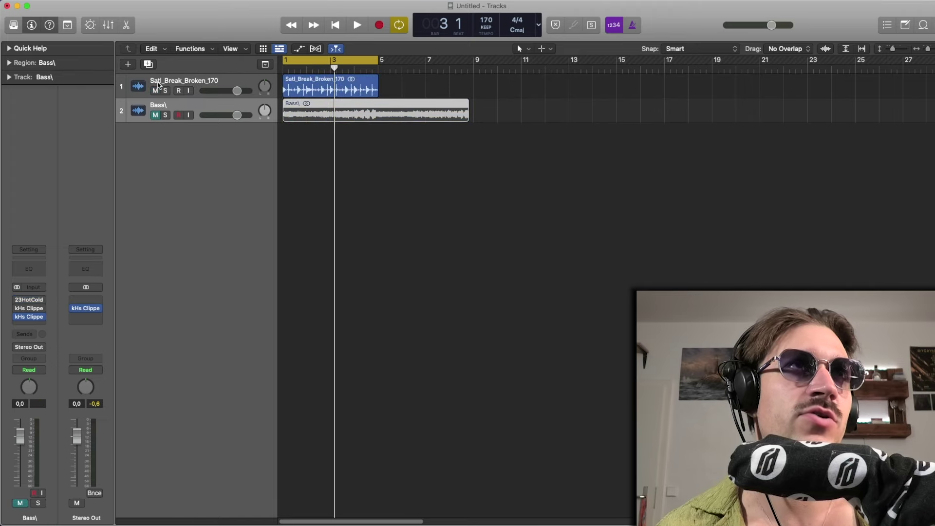
- Select the Satl_Break_Broken_170 track and remove the 23Tape plug-in from its insert chain
click(161, 98)
mouse_move(20, 300)
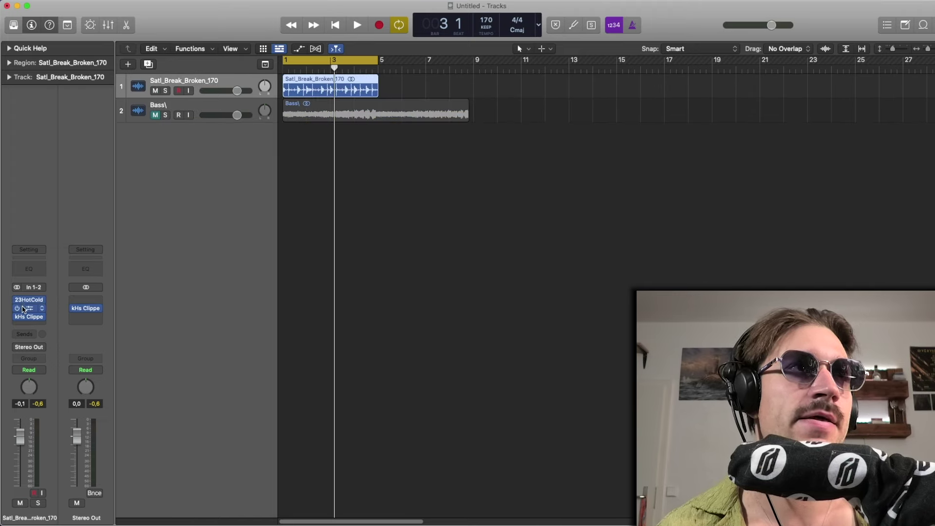
click(30, 308)
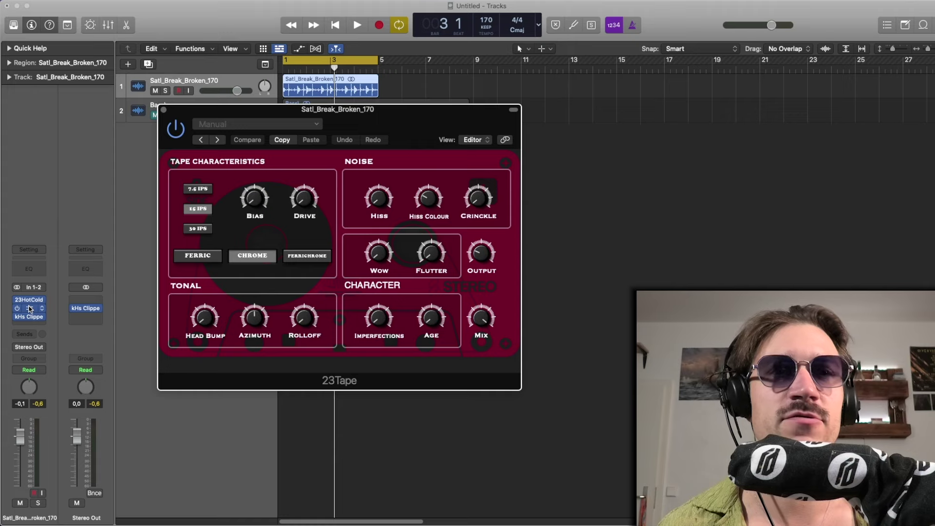
click(42, 308)
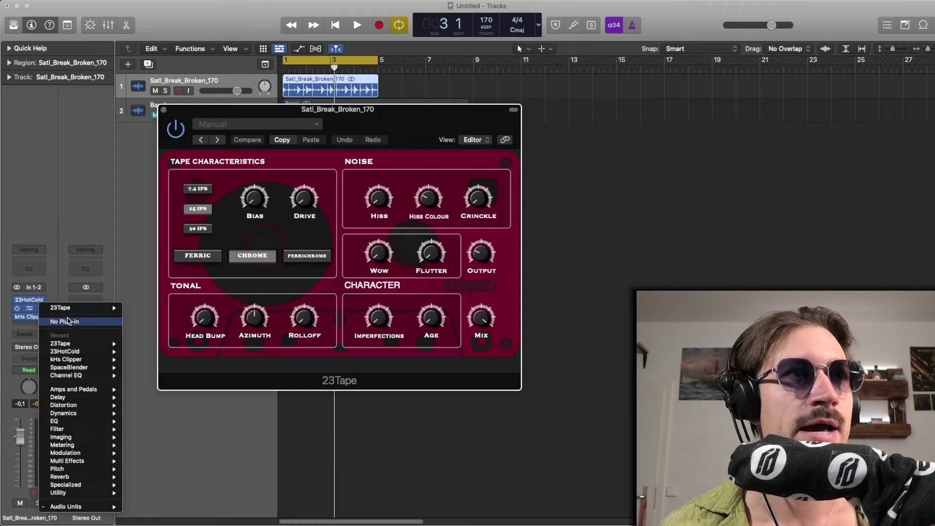
click(67, 320)
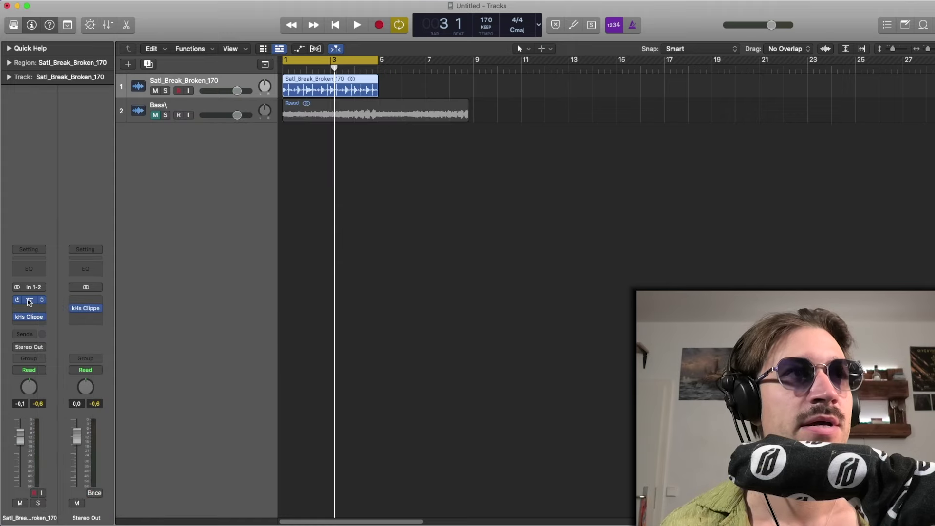
- Open 23HotCold on the break track and inspect its parameters in the Controls view and its preset options
drag(348, 148, 354, 147)
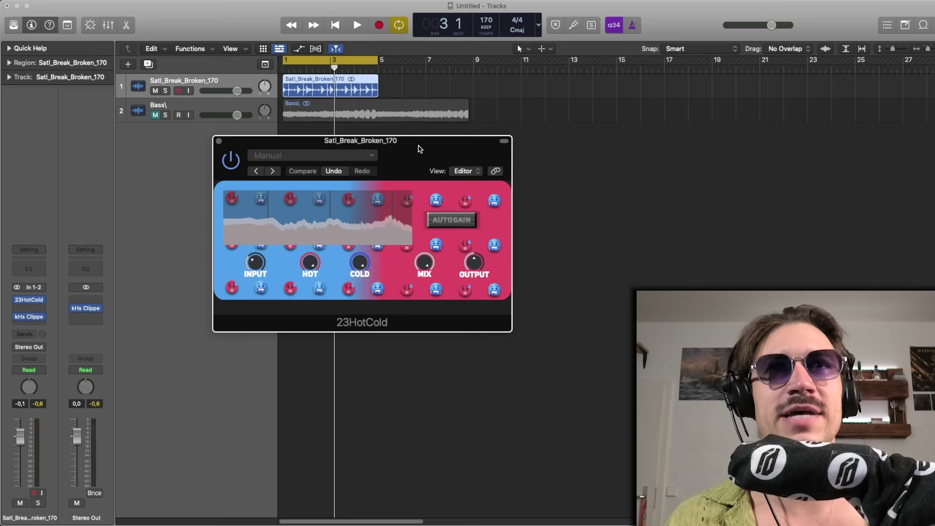
drag(420, 149, 416, 145)
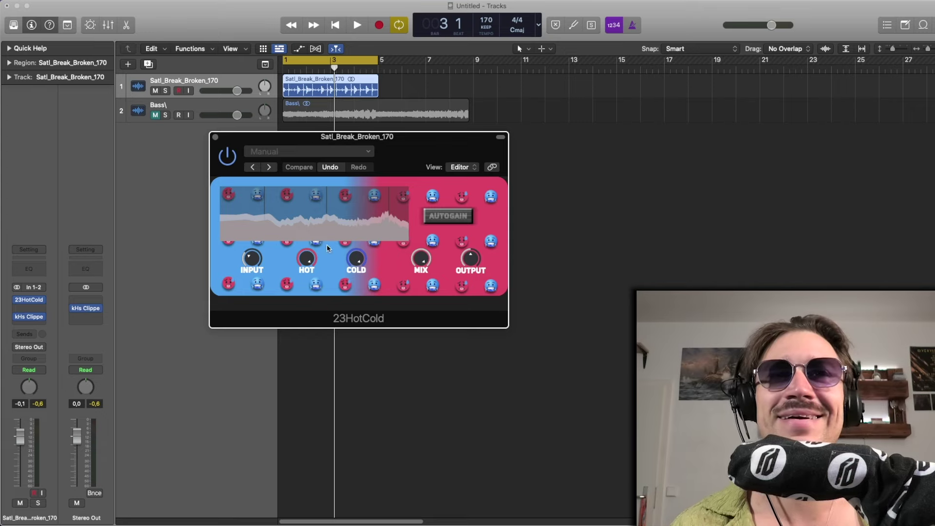
click(453, 168)
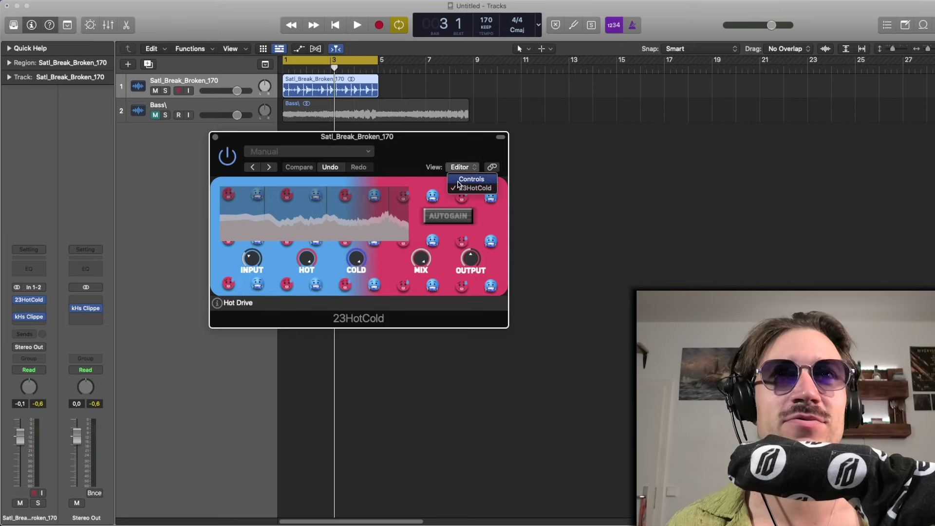
click(458, 180)
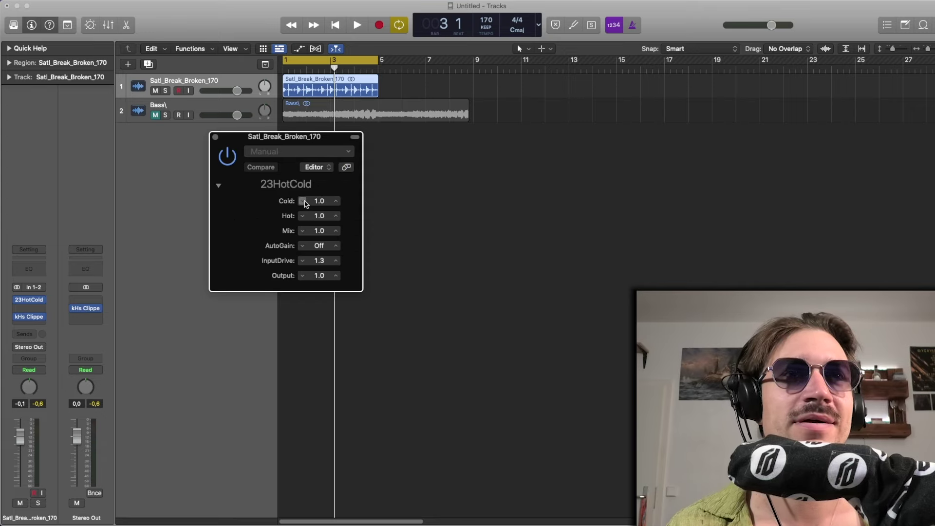
click(306, 155)
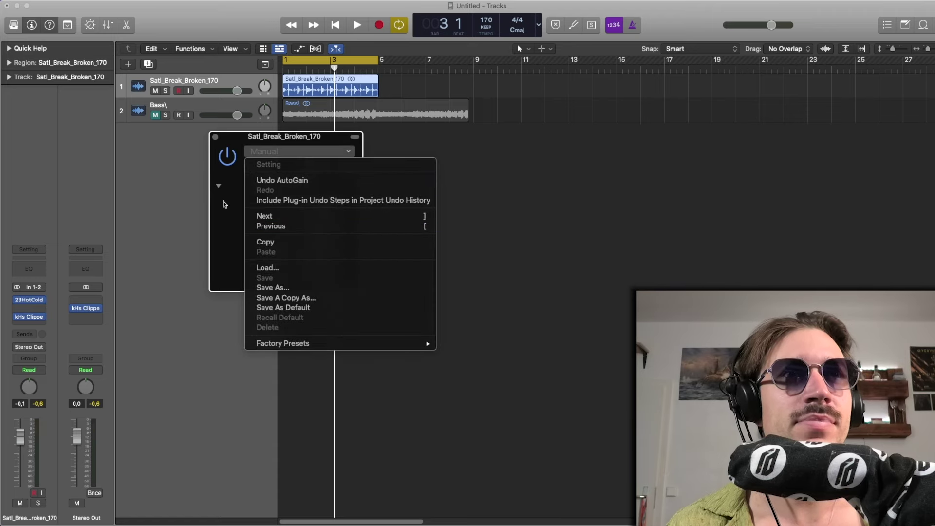
click(224, 204)
click(326, 169)
click(326, 188)
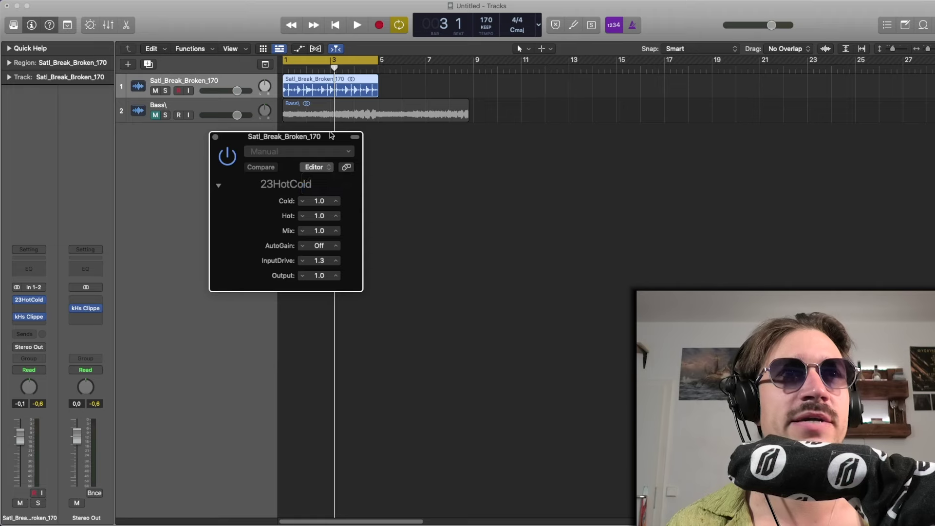
drag(342, 140, 324, 136)
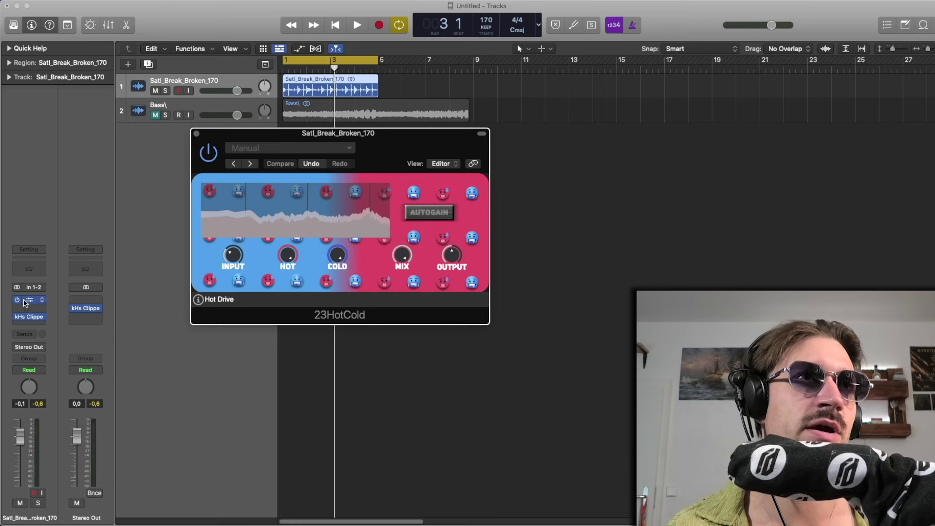
- Undo the insert changes on the break track to bring back the second kHs Clipper, and bypass 23HotCold
click(340, 349)
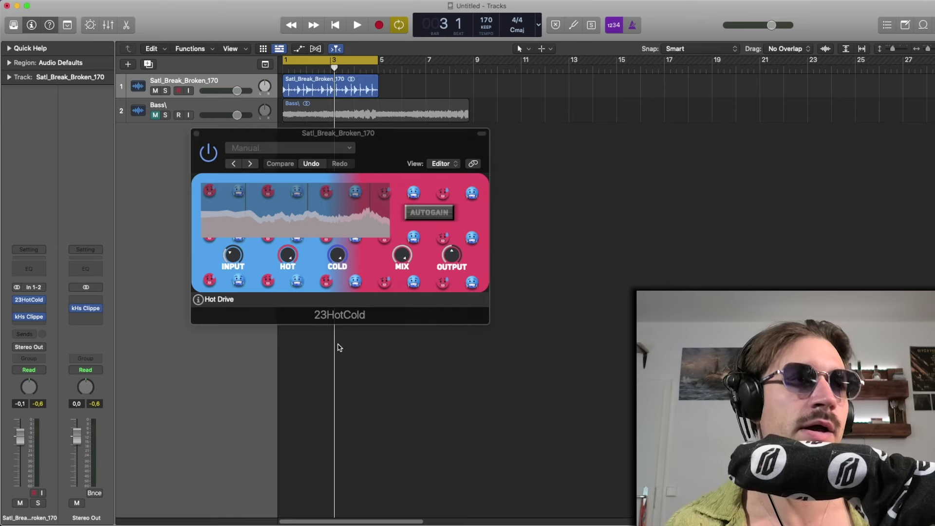
key(super+z)
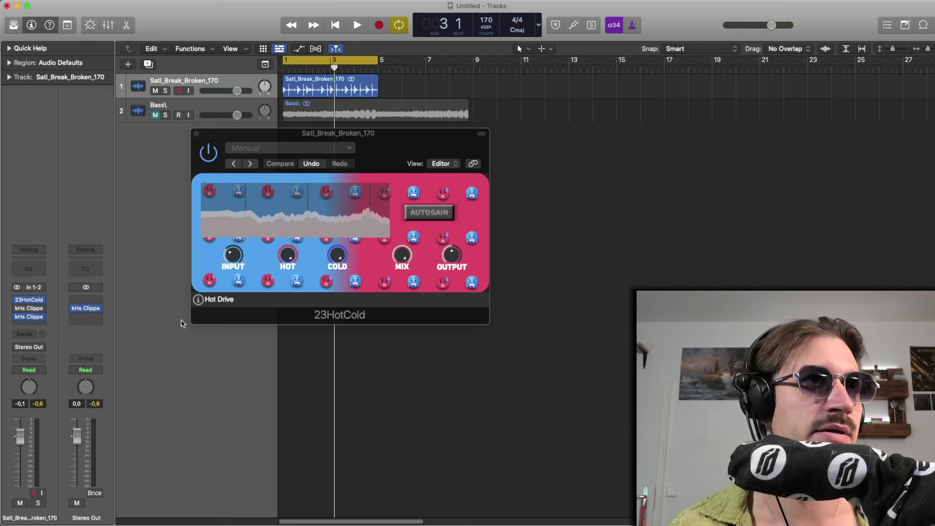
click(18, 308)
click(18, 308)
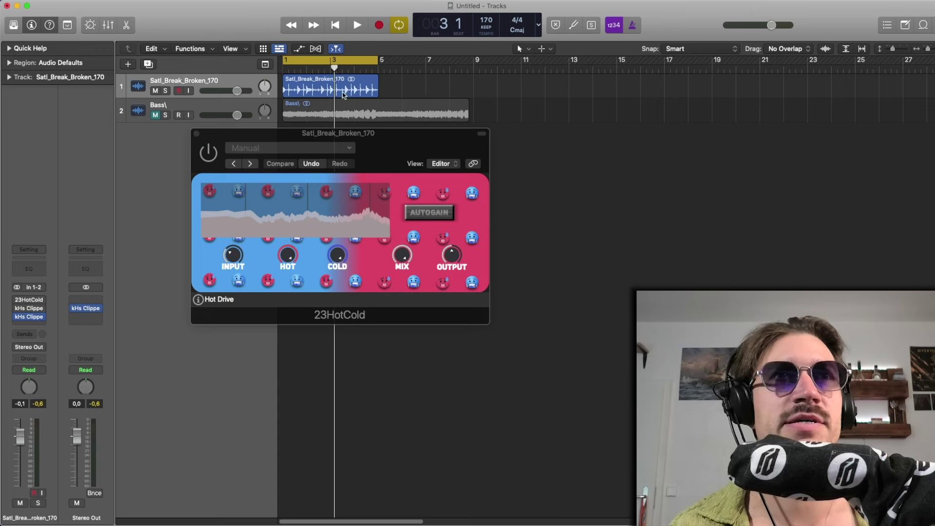
- Play the break loop without 23HotCold and re-enable the plug-in to hear the difference
drag(339, 140, 328, 140)
key(space)
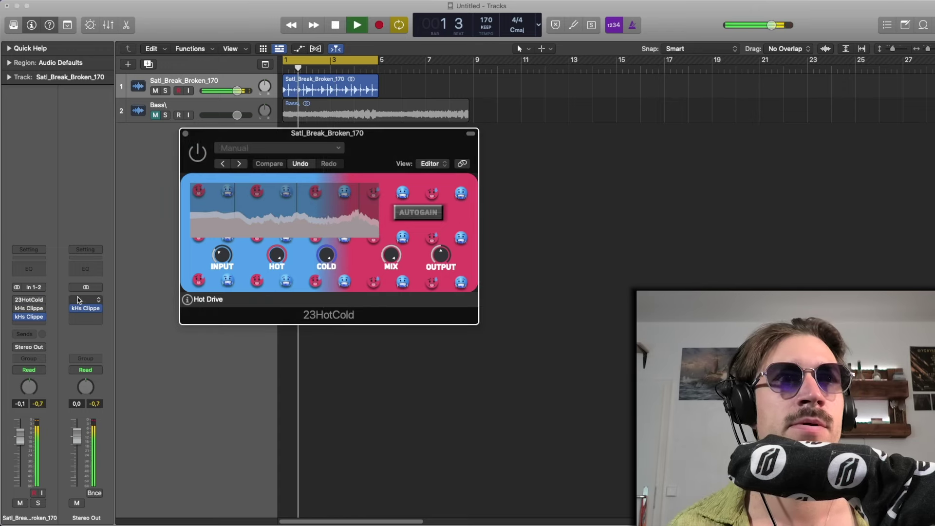
click(197, 155)
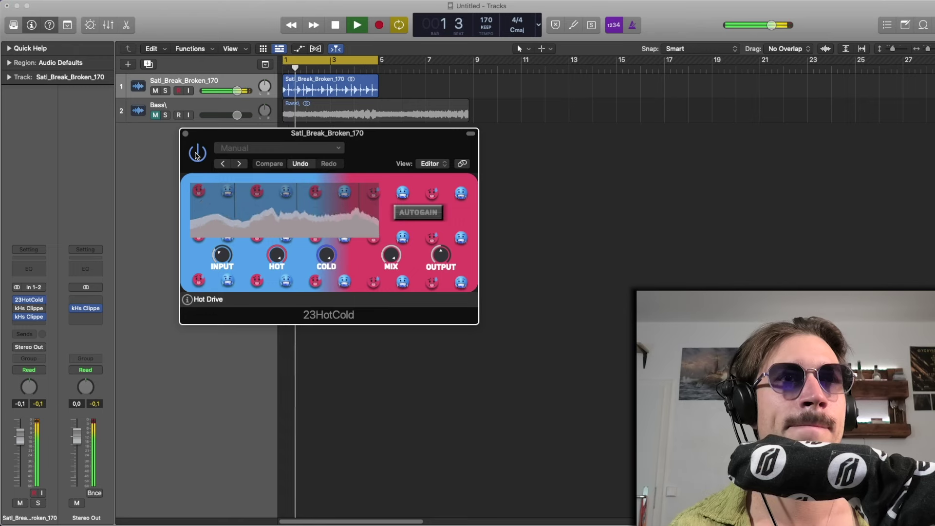
key(space)
- Audition the break loop through 23HotCold and raise its Input drive to about 135%
drag(277, 255, 277, 256)
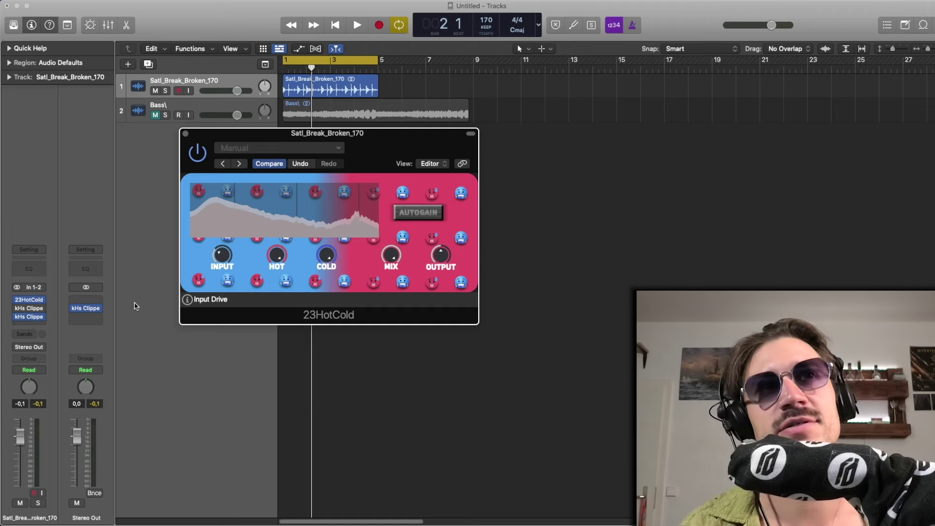
key(space)
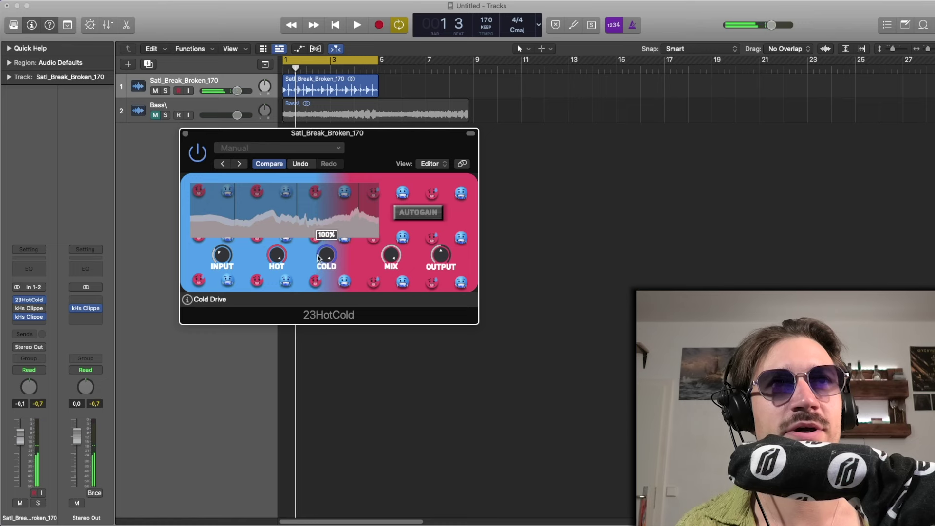
key(space)
key(space)
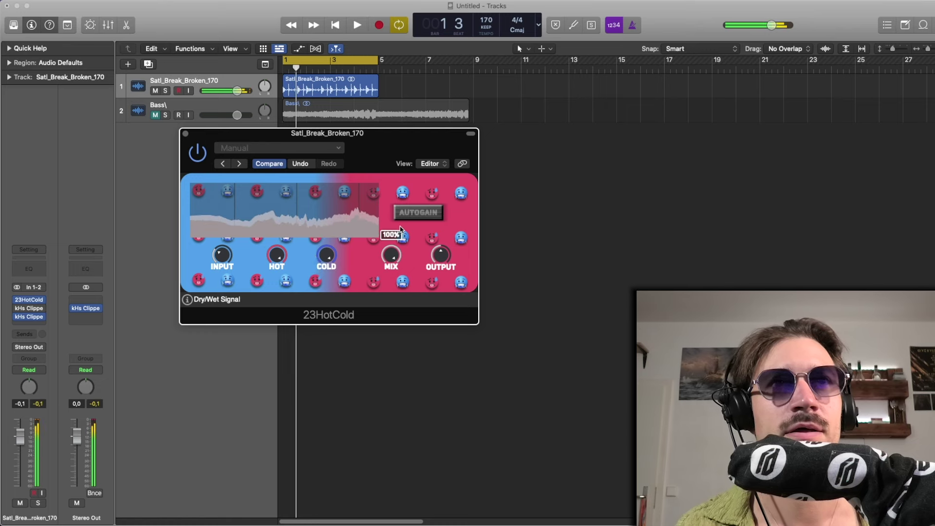
key(space)
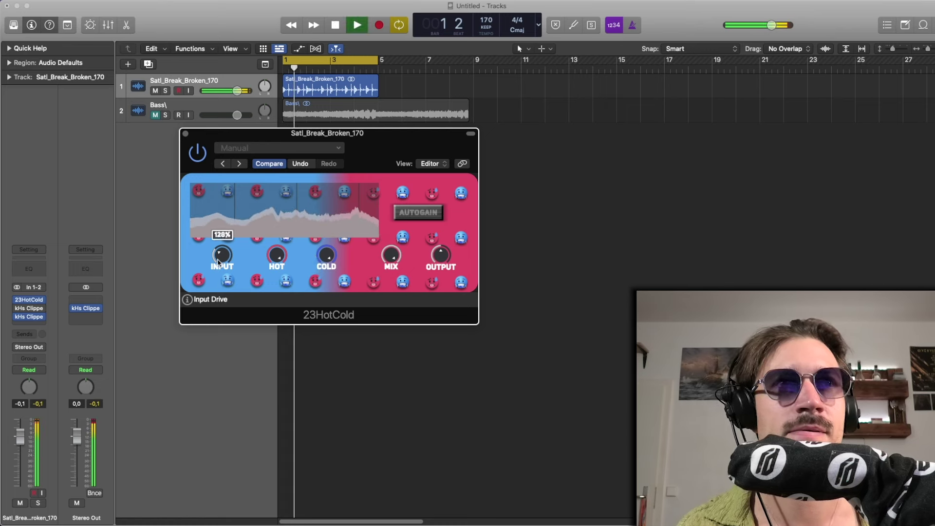
drag(219, 260, 218, 261)
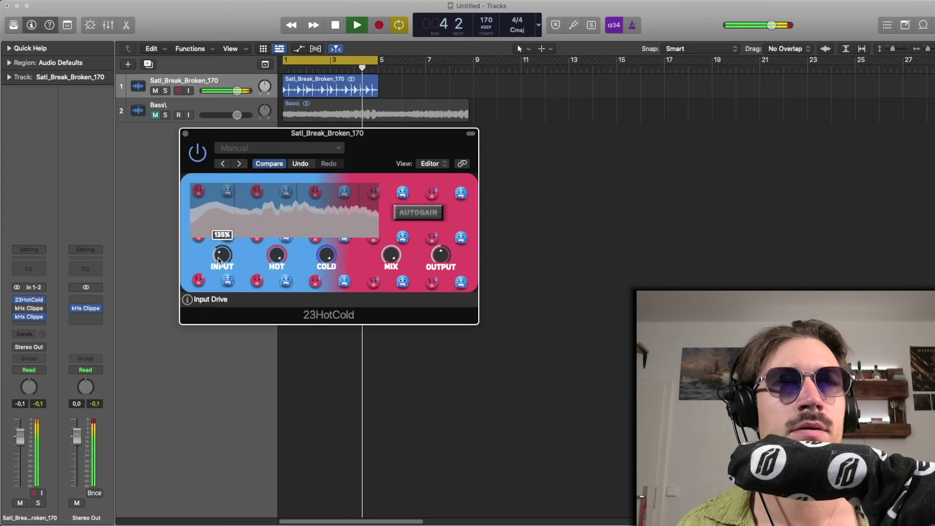
- Replay the break loop with 23HotCold bypassed and enabled to compare the driven sound with the original
key(space)
key(space)
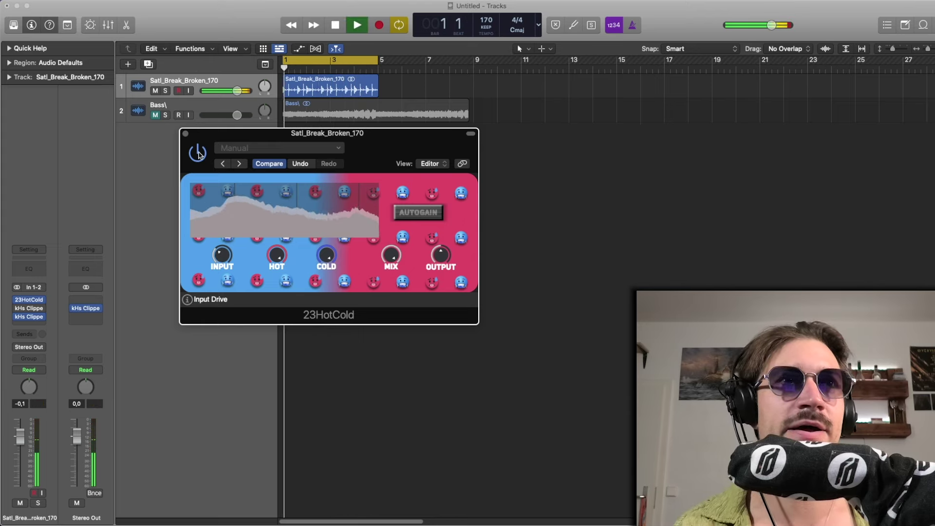
key(space)
key(space)
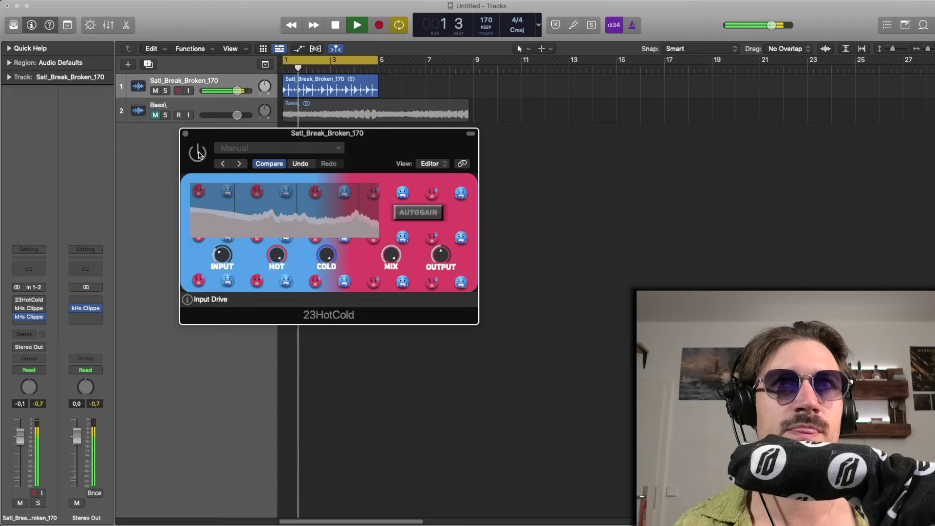
key(space)
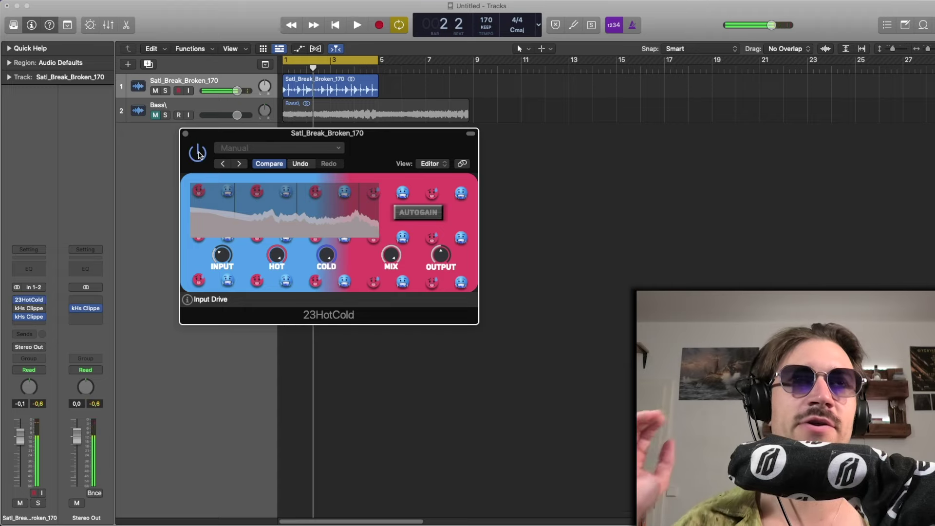
key(space)
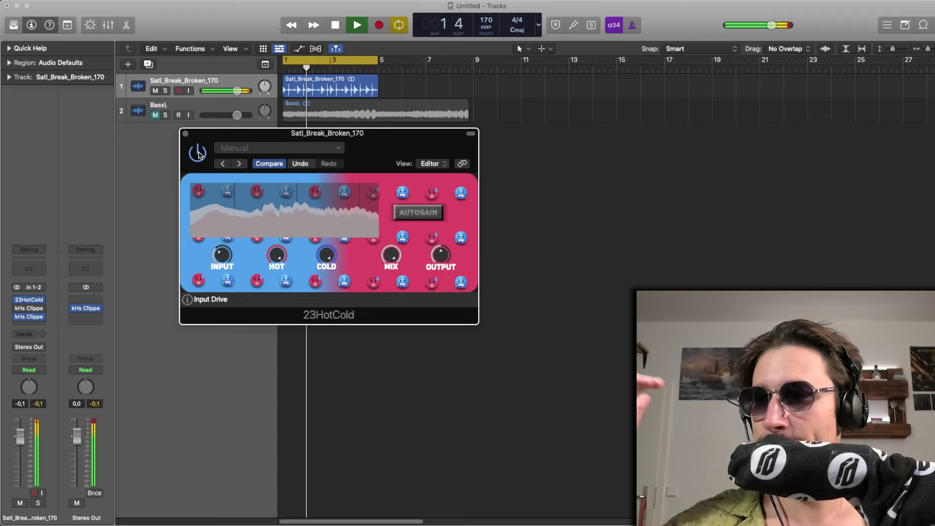
key(space)
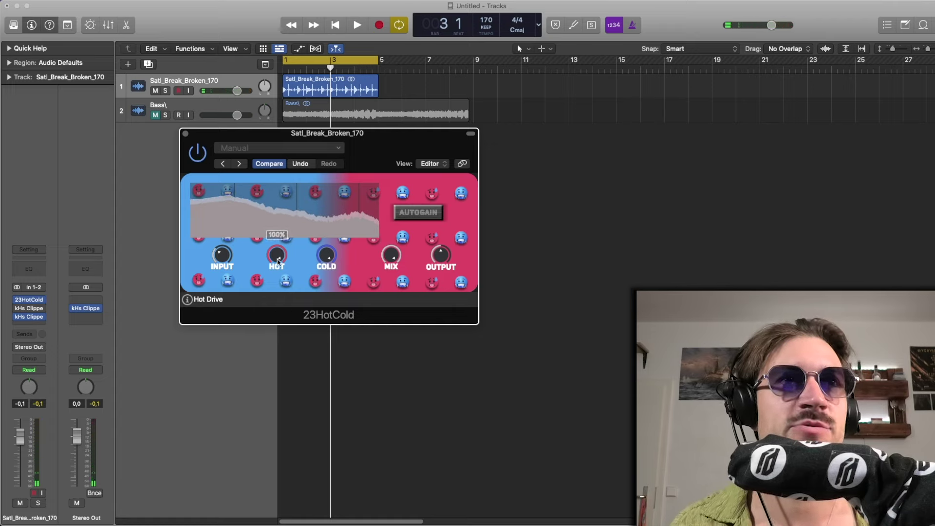
- Lower the Hot drive to about 70% and reduce the Cold drive in 23HotCold while auditioning the break loop
key(space)
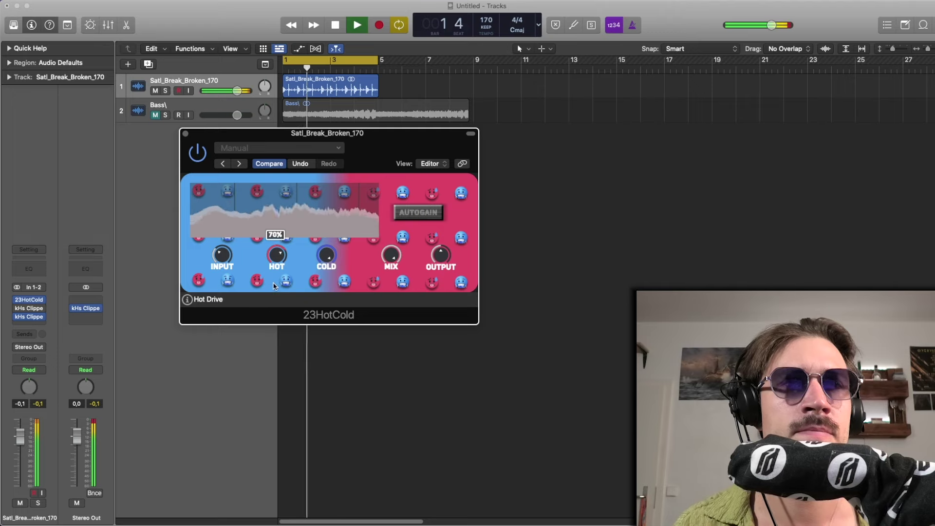
drag(325, 254, 274, 247)
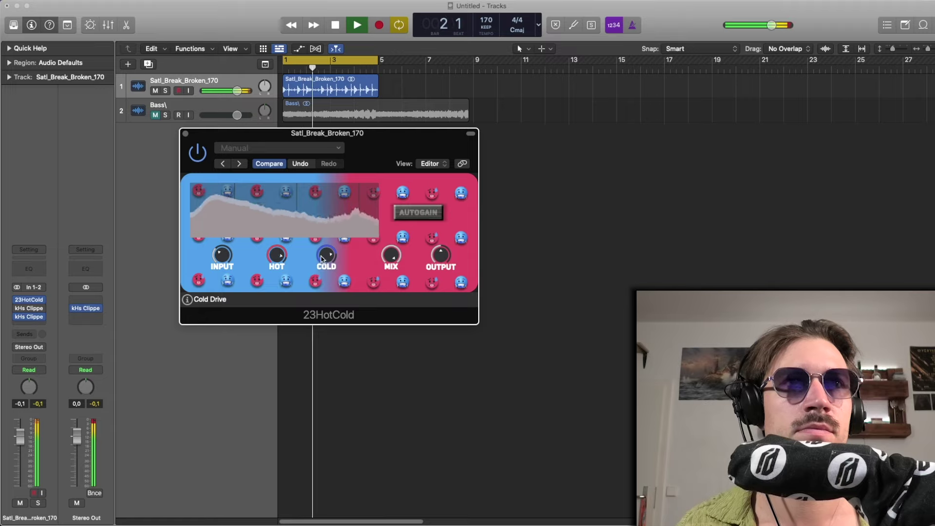
key(space)
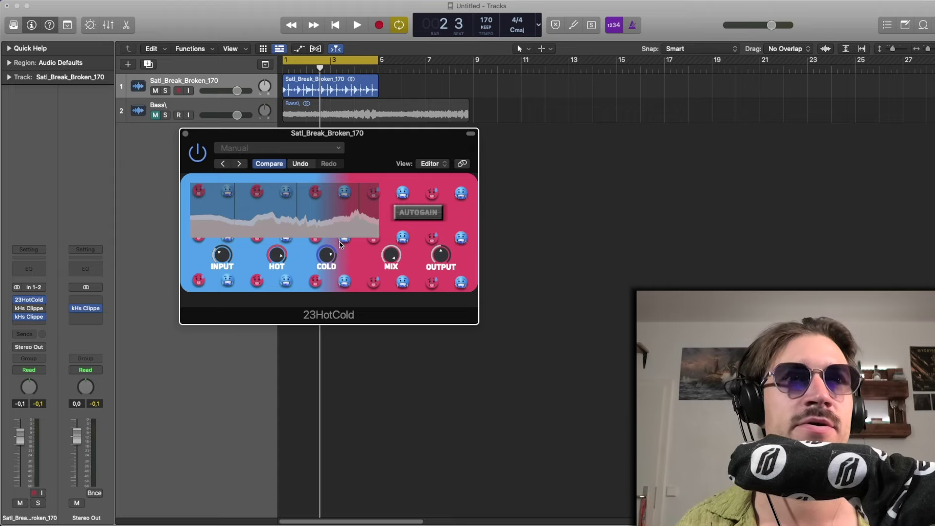
key(space)
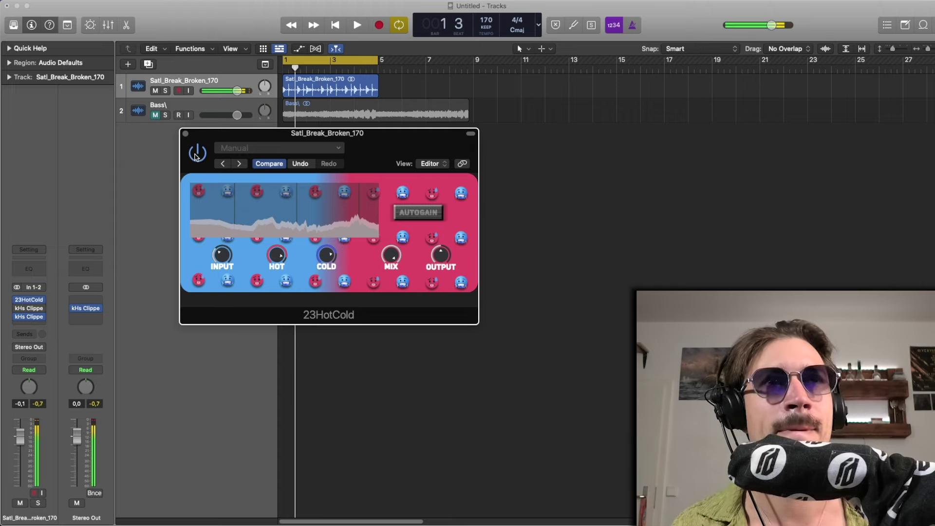
- Bypass 23HotCold on the break track, enable the first kHs Clipper in its place and open the clipper's window
click(18, 302)
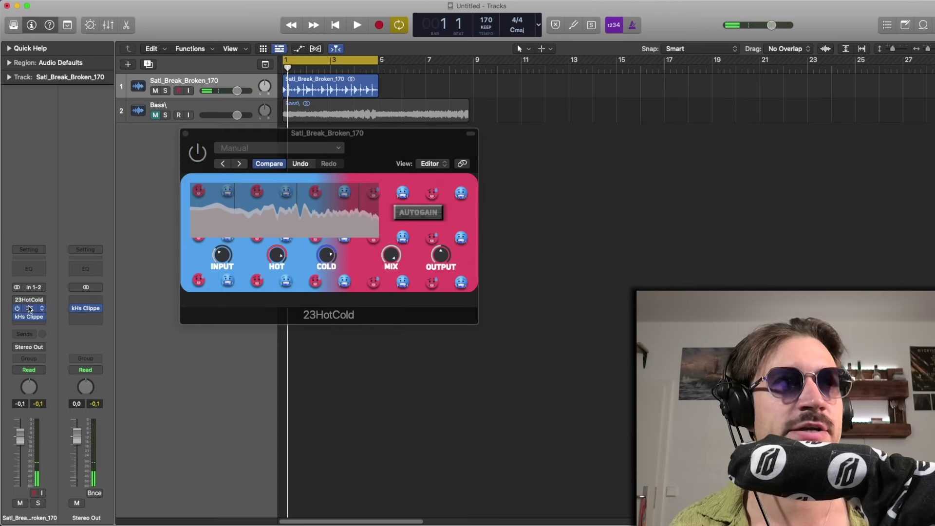
click(30, 309)
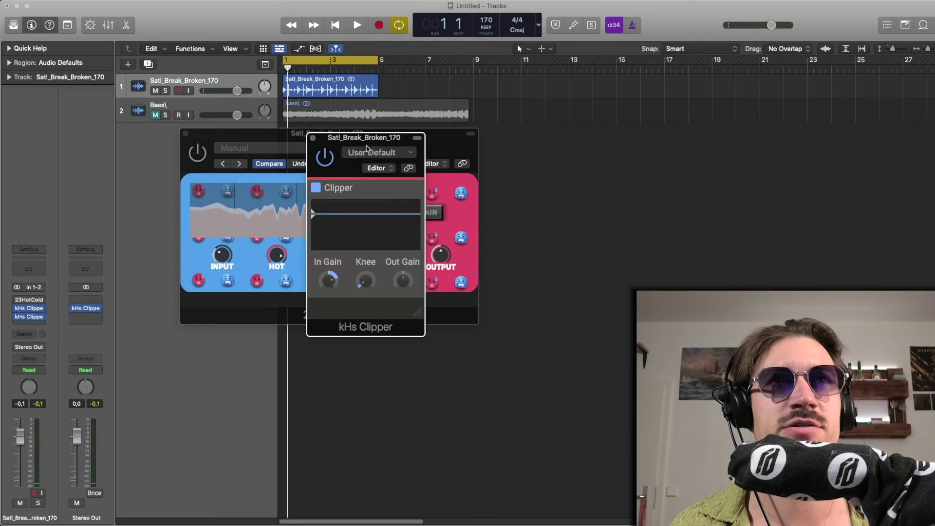
drag(363, 142, 356, 140)
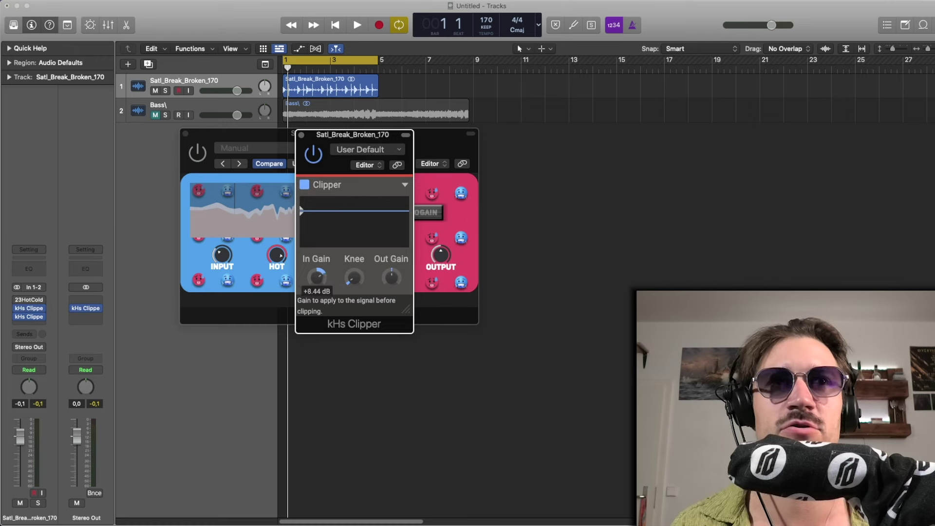
- Audition the break loop through kHs Clipper, trying In Gain at about 12.9 dB and settling it at about 8.9 dB
key(space)
drag(317, 277, 317, 268)
key(space)
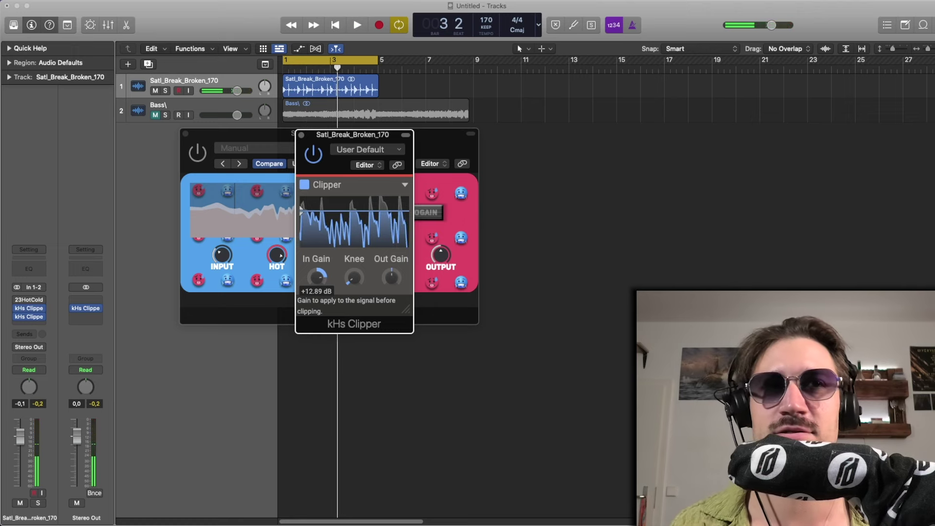
key(space)
drag(317, 277, 317, 287)
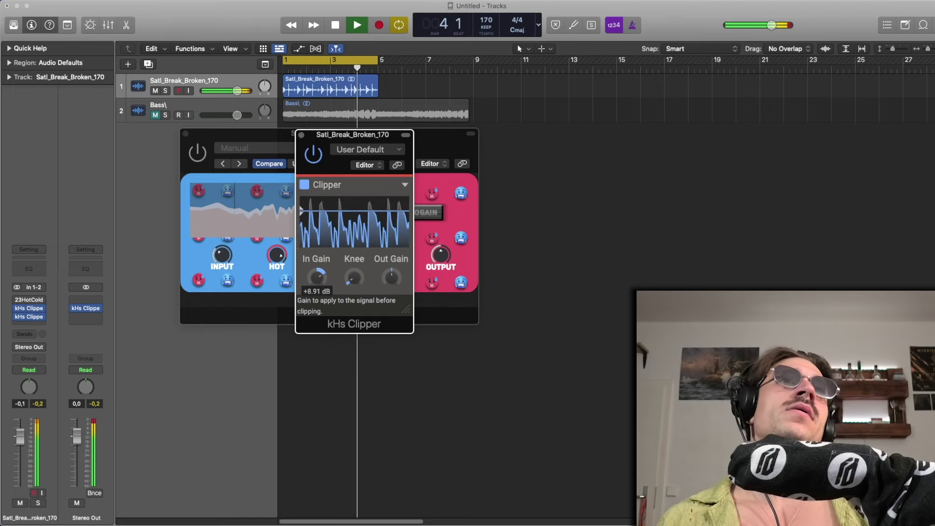
key(space)
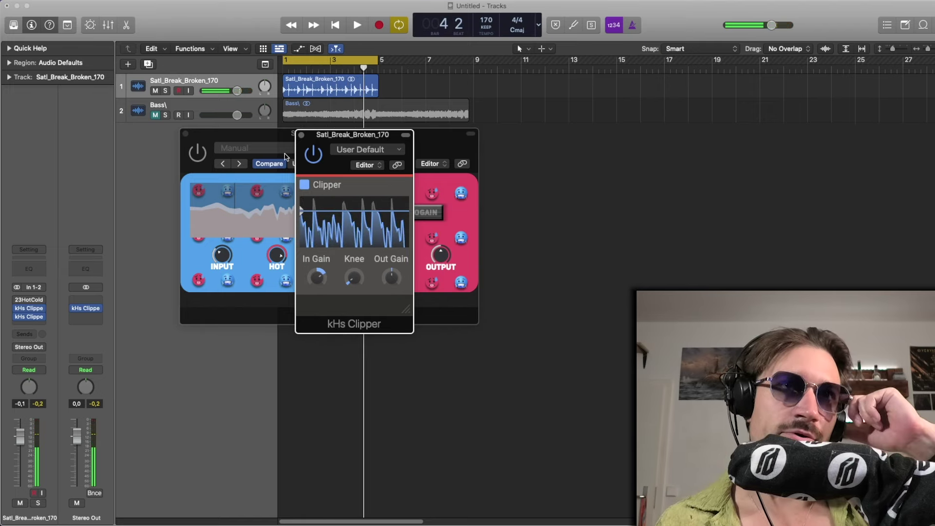
- Play the break loop, swap the active kHs Clipper for 23HotCold during playback, and close the clipper's window
drag(311, 138, 158, 162)
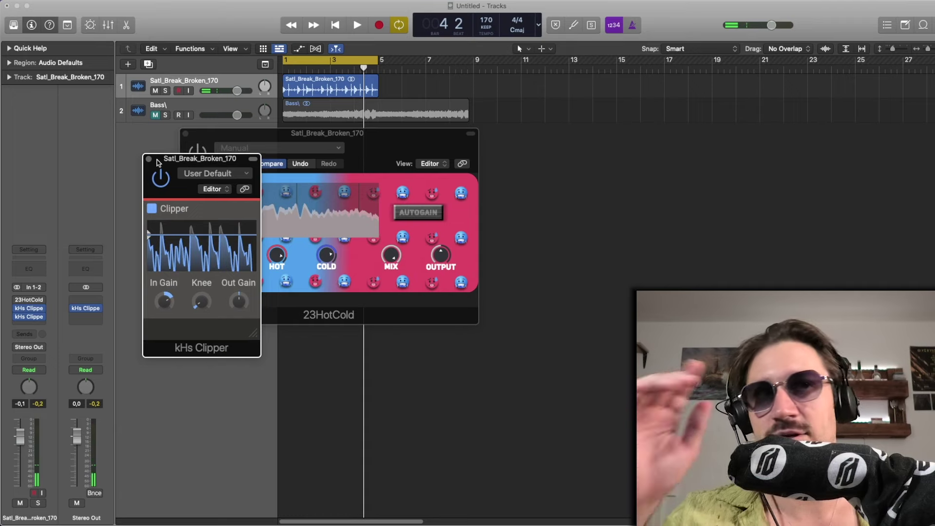
key(space)
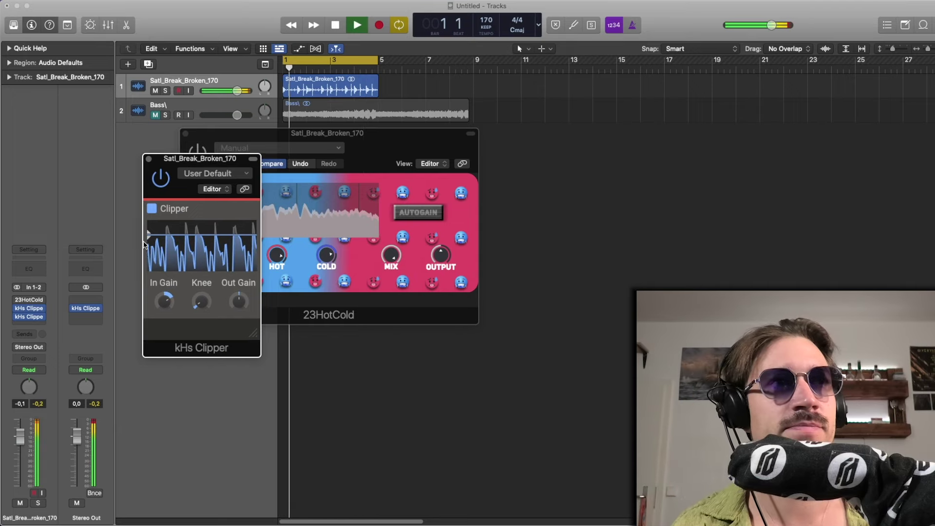
click(19, 307)
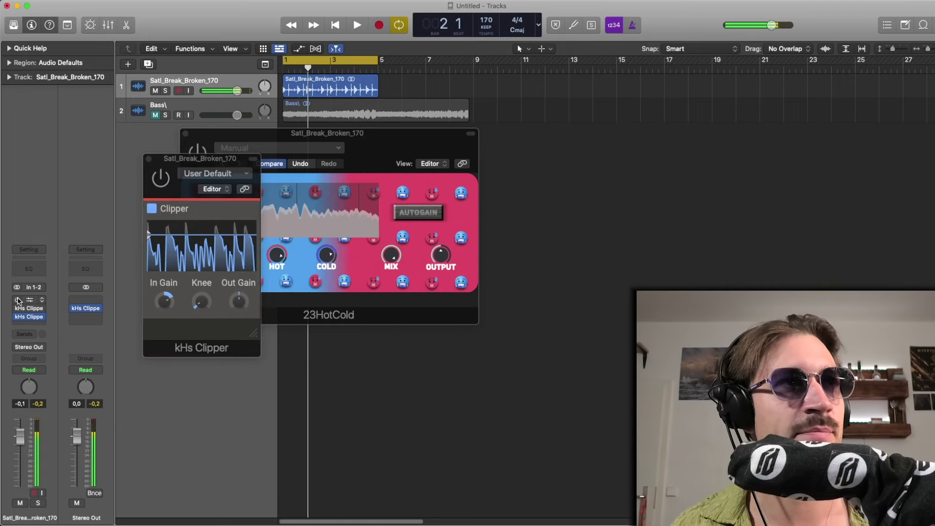
click(149, 158)
drag(187, 140, 155, 156)
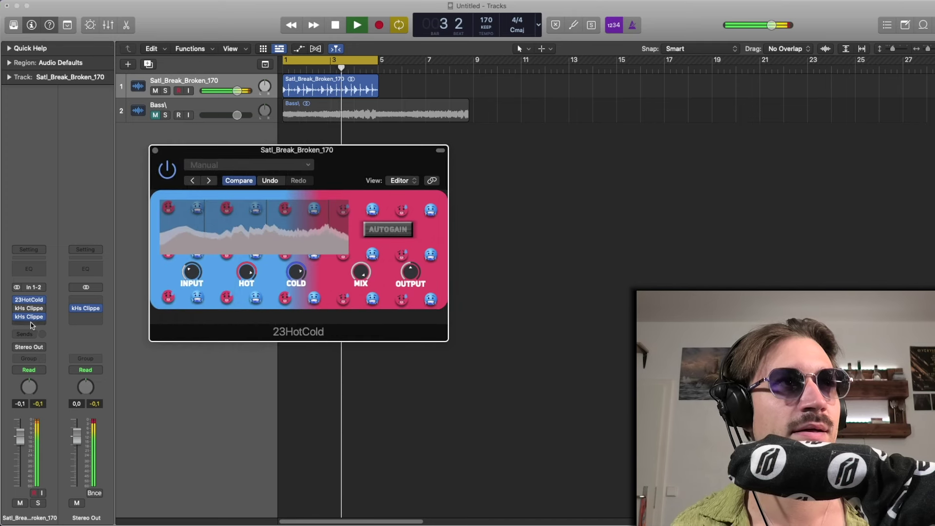
- Switch between kHs Clipper and 23HotCold on the break track, replaying the loop to compare the two
key(space)
click(18, 308)
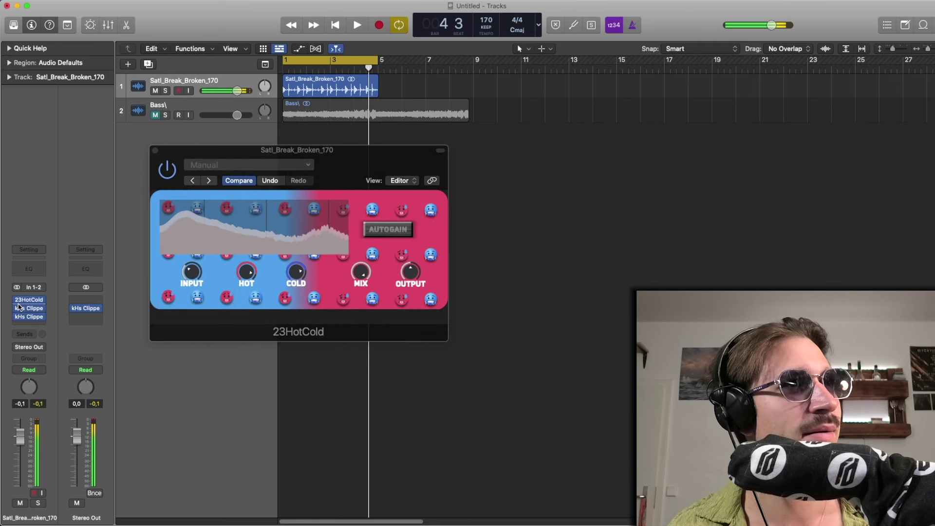
key(space)
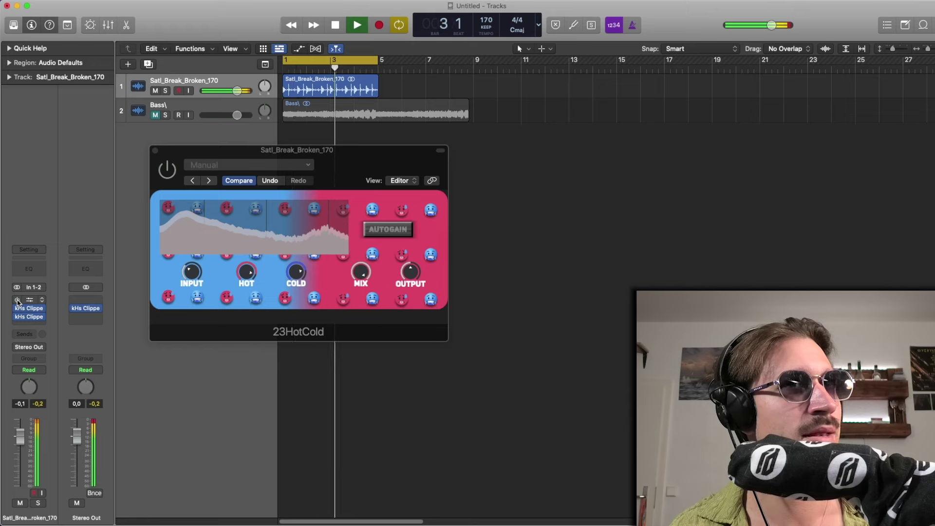
key(space)
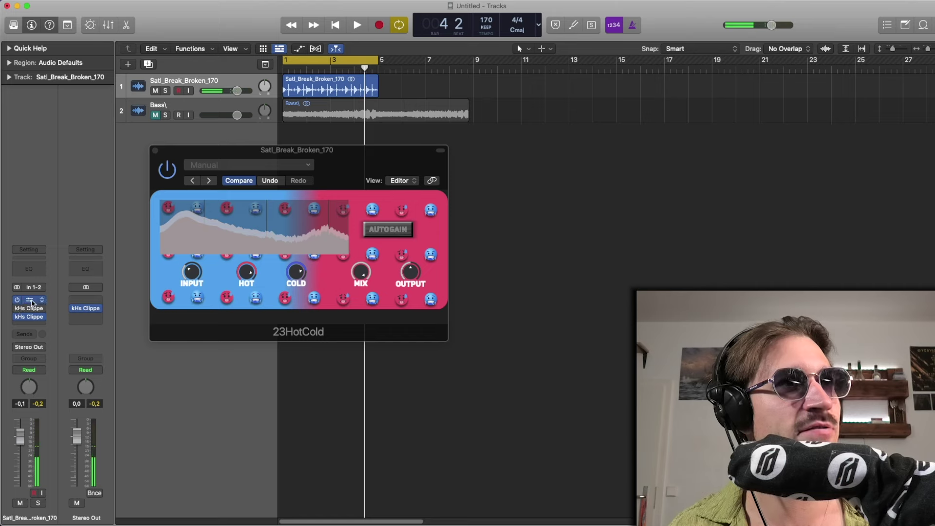
key(space)
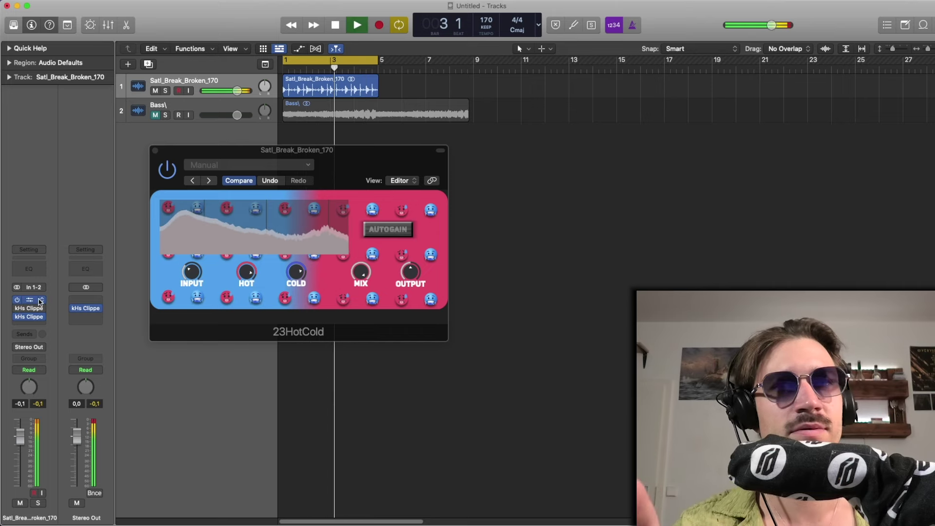
key(space)
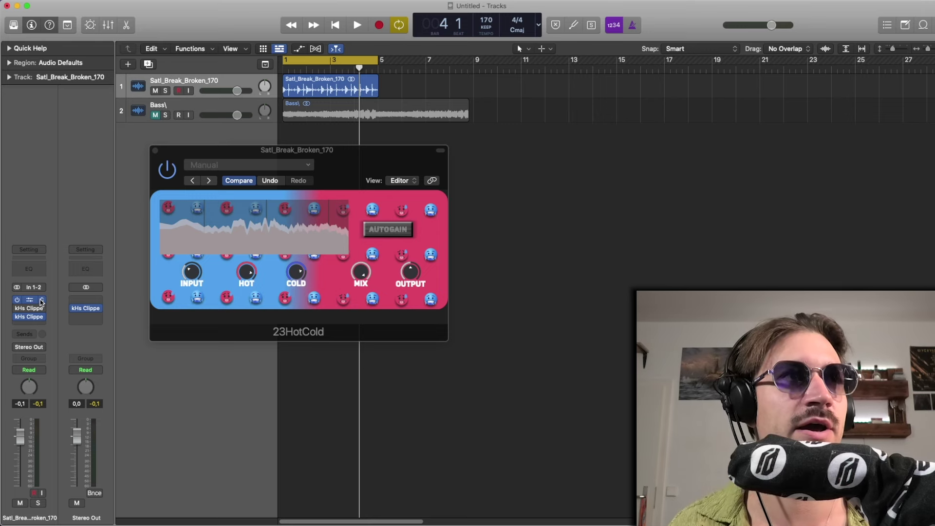
- Replay the break loop with only kHs Clipper active, and again with only 23HotCold active, for a second comparison
click(17, 299)
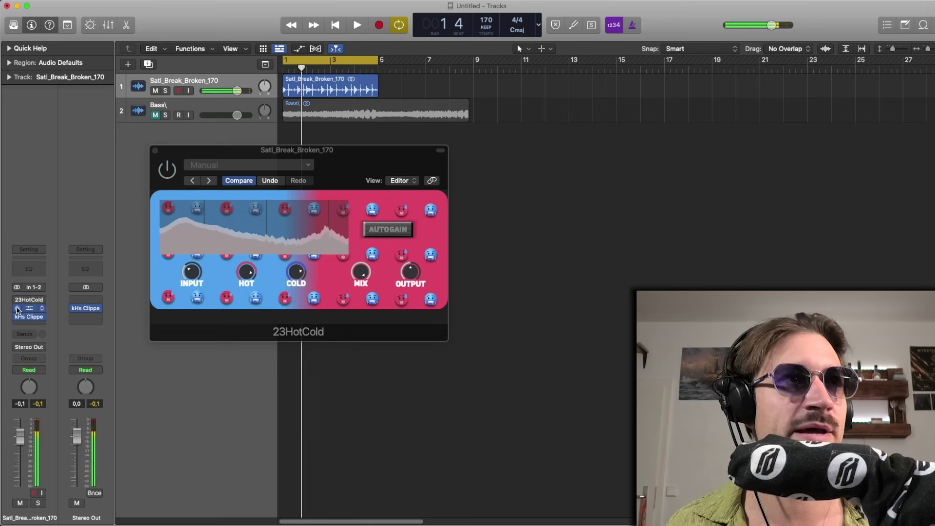
key(space)
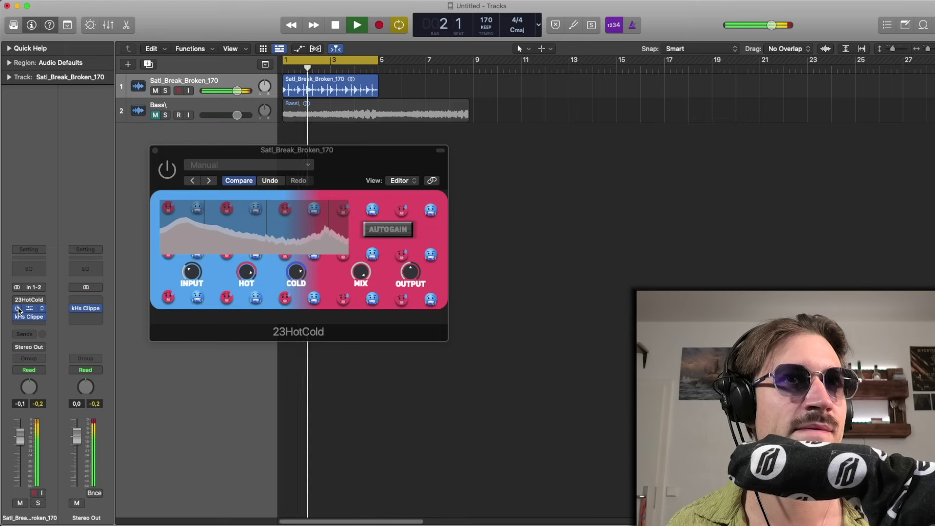
key(space)
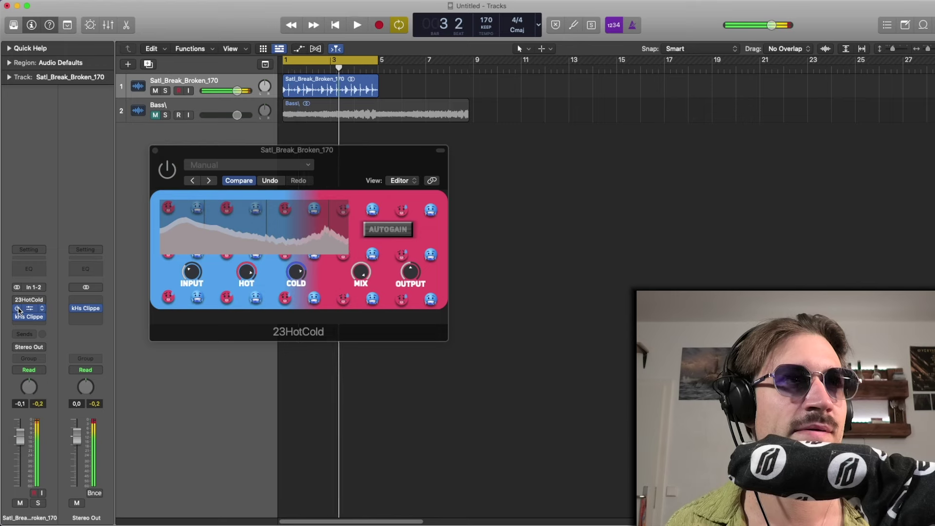
key(space)
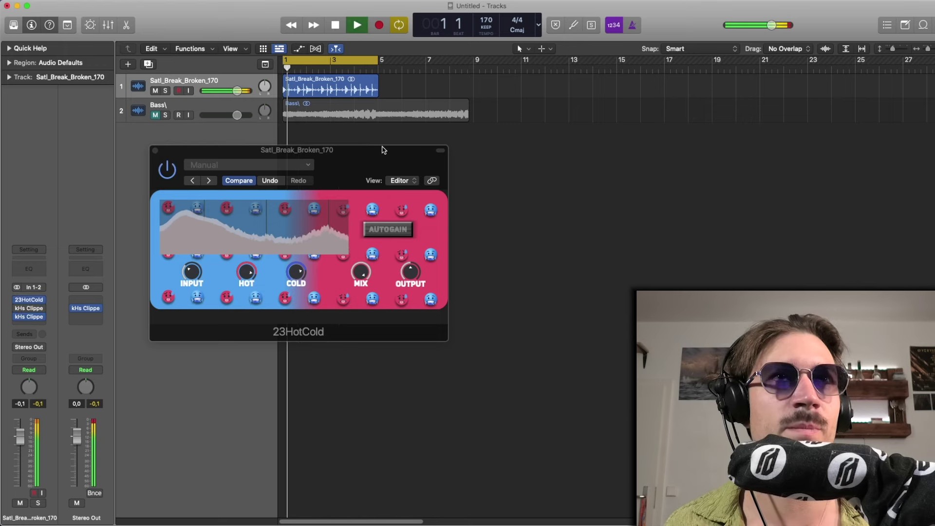
key(space)
drag(371, 162, 366, 156)
key(space)
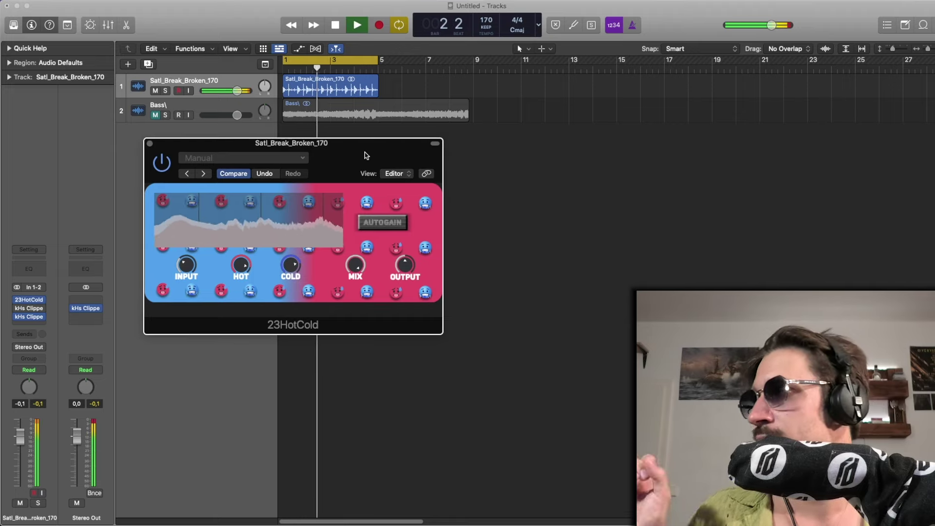
key(space)
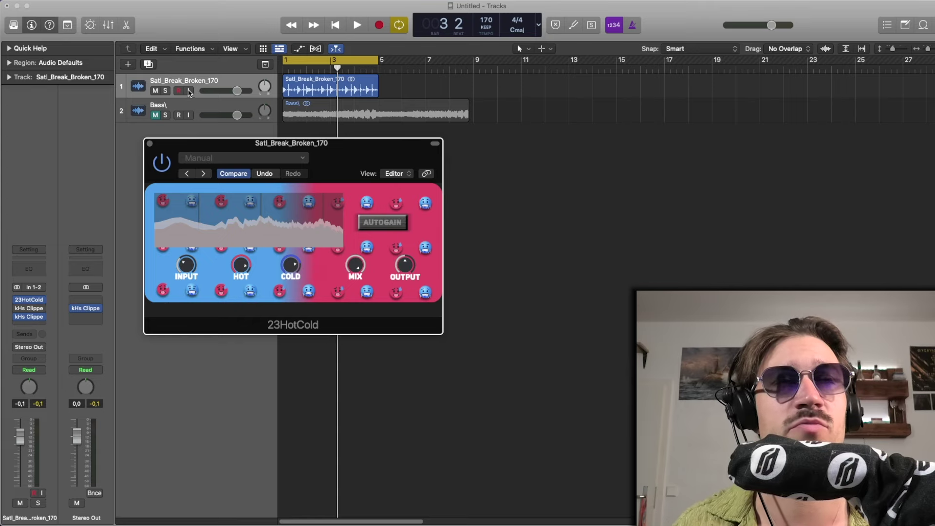
- Close the break's 23HotCold window, mute the break track, unmute and select the Bass track, and open its 23HotCold
click(150, 144)
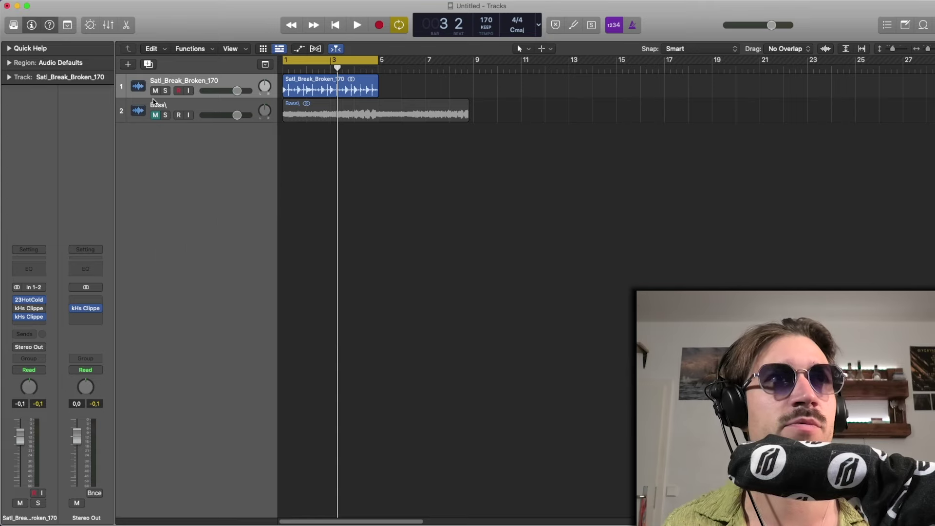
click(155, 91)
click(155, 115)
click(134, 122)
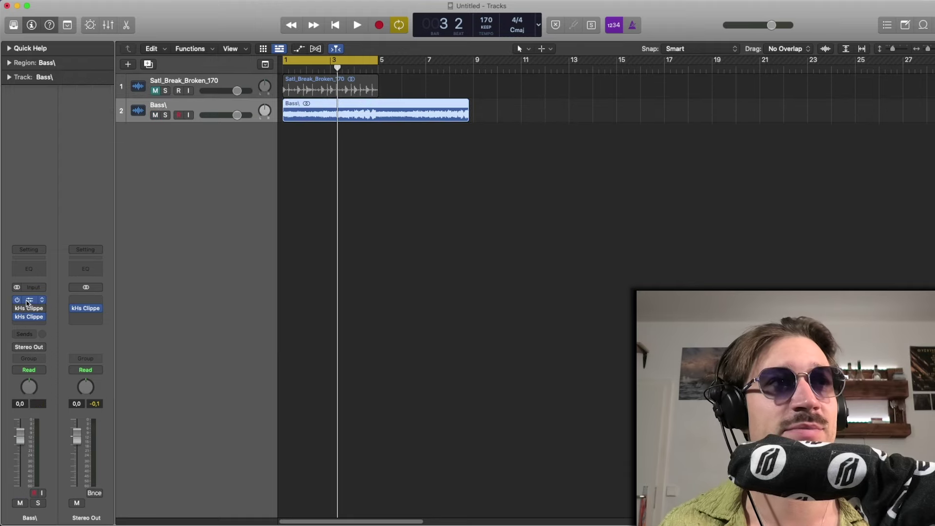
click(28, 302)
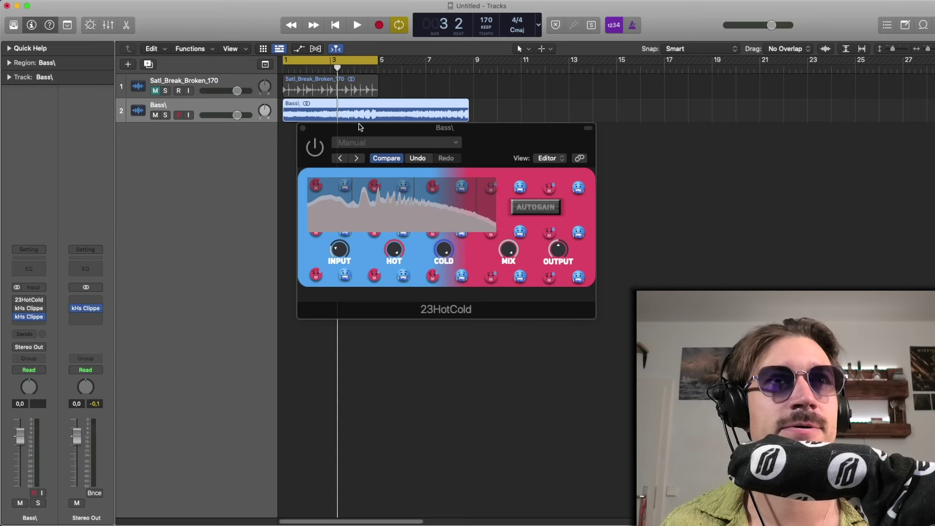
drag(360, 127, 183, 143)
- Audition the bass through 23HotCold, setting the Hot drive to about 97% and adjusting the Cold drive
key(space)
key(space)
mouse_move(226, 271)
key(space)
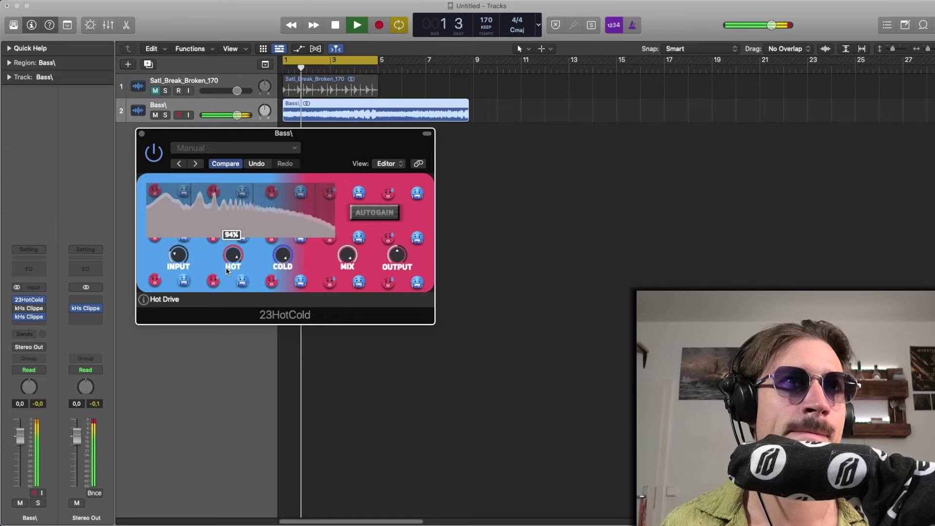
mouse_move(258, 264)
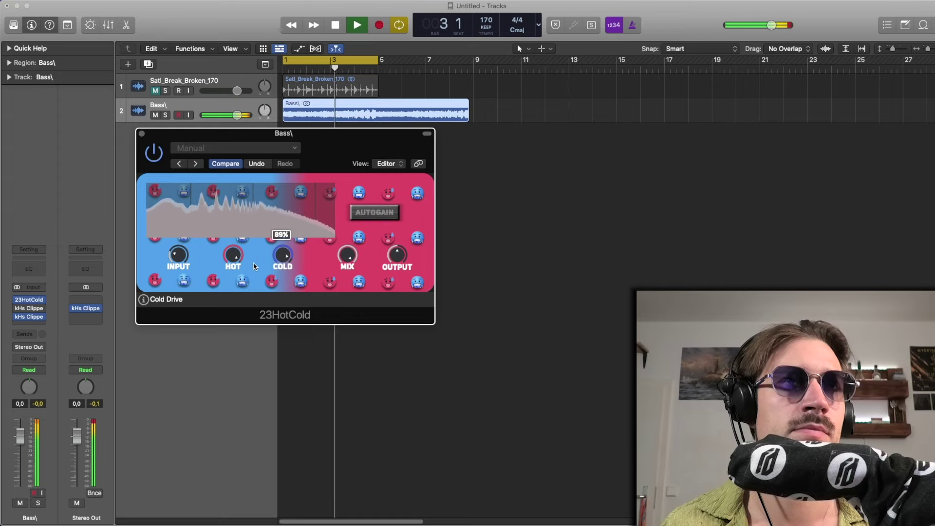
mouse_move(183, 255)
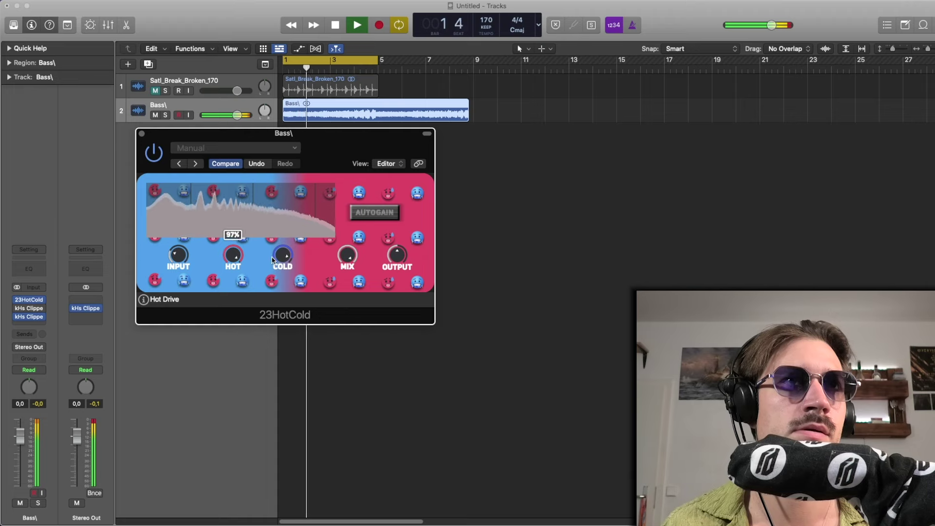
key(space)
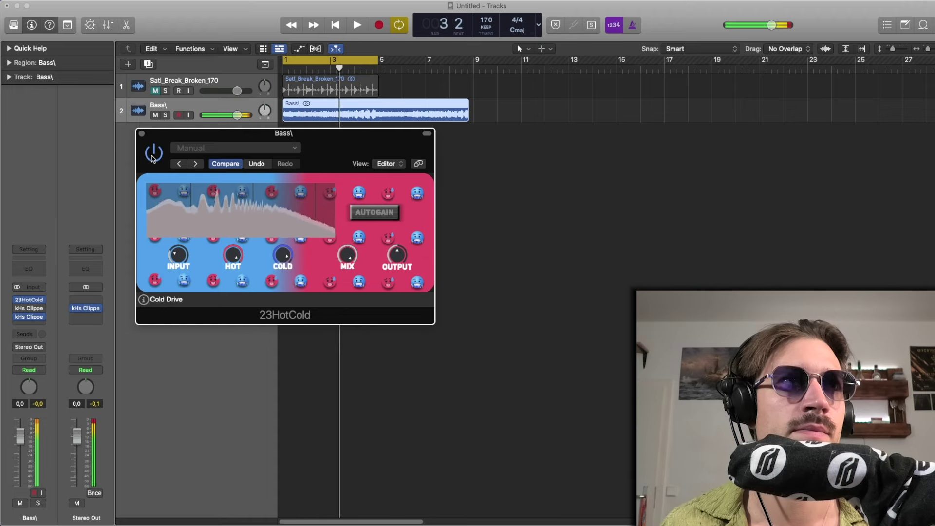
- Replace 23HotCold with kHs Clipper on the Bass track and adjust its In Gain to about 7 dB during playback
click(22, 311)
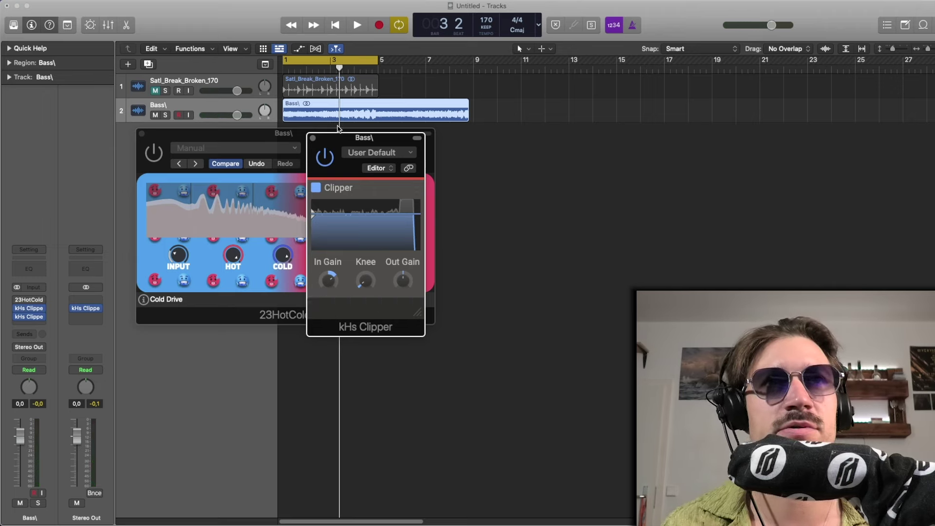
drag(352, 139, 298, 121)
key(space)
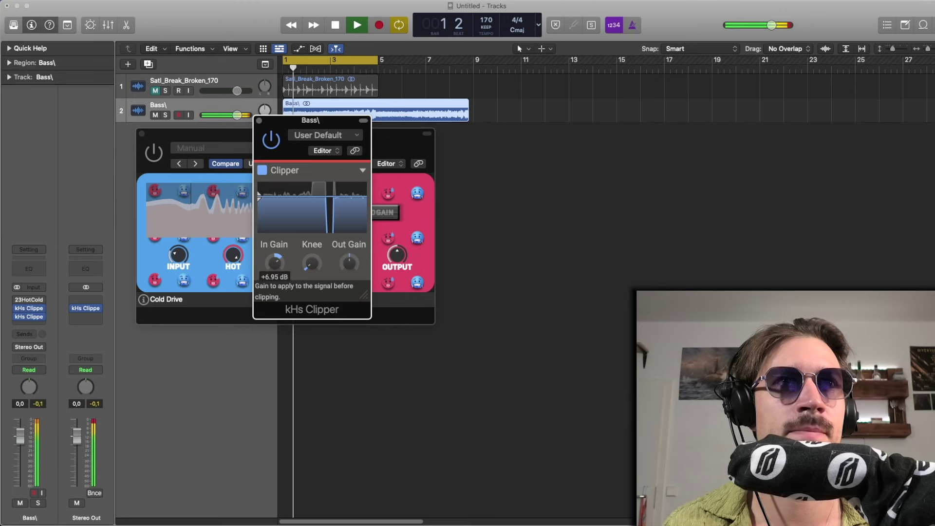
drag(274, 258, 274, 259)
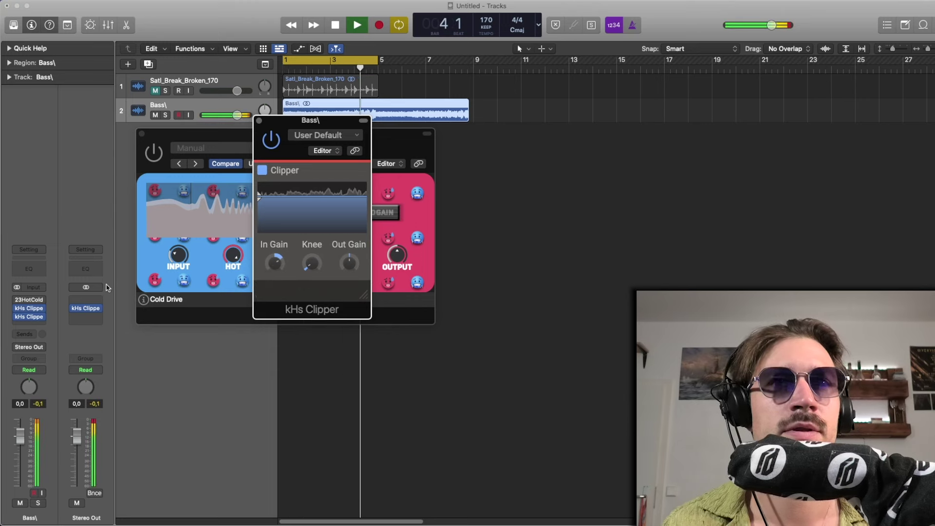
key(space)
- Replay the bass through kHs Clipper, and switch the track back from the clipper to 23HotCold for comparison
key(space)
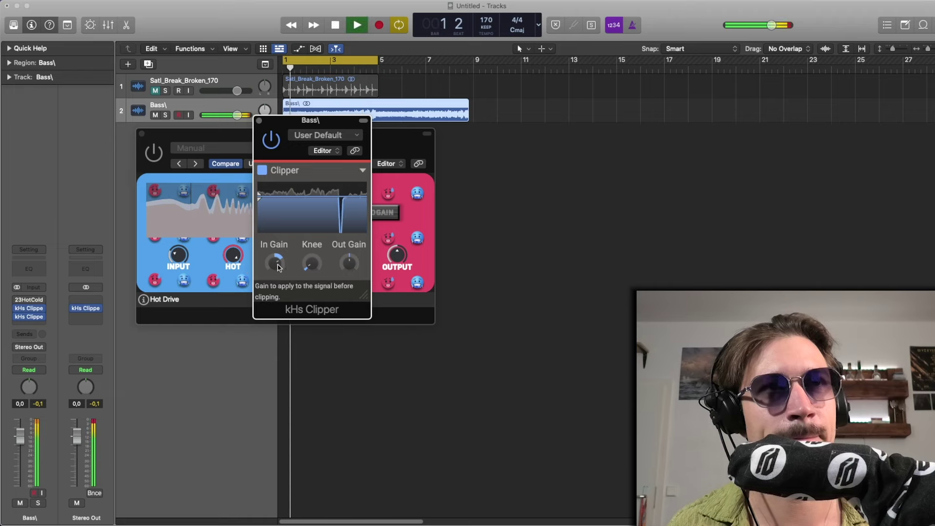
key(space)
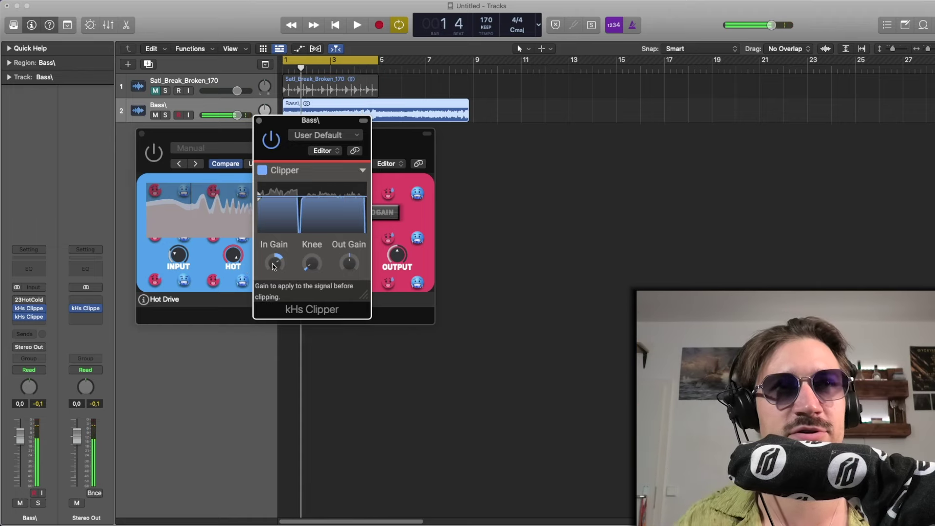
key(space)
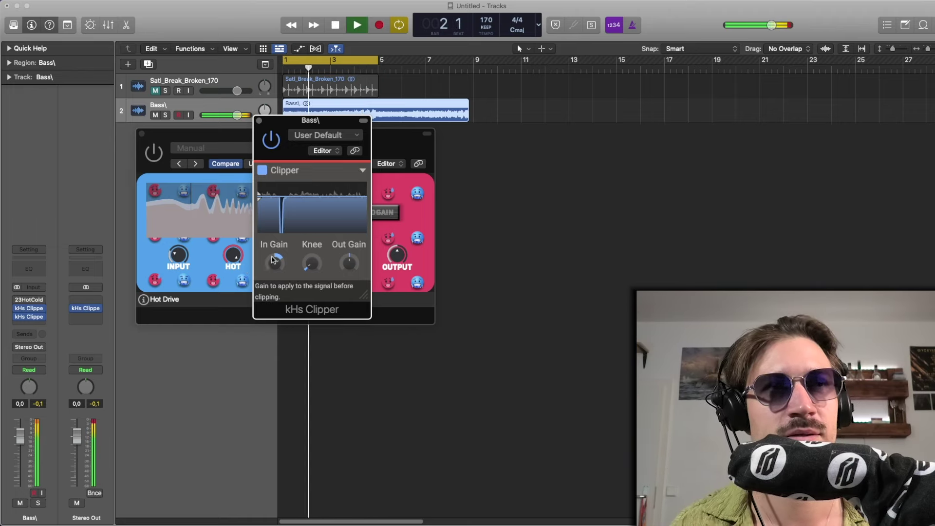
key(space)
click(16, 300)
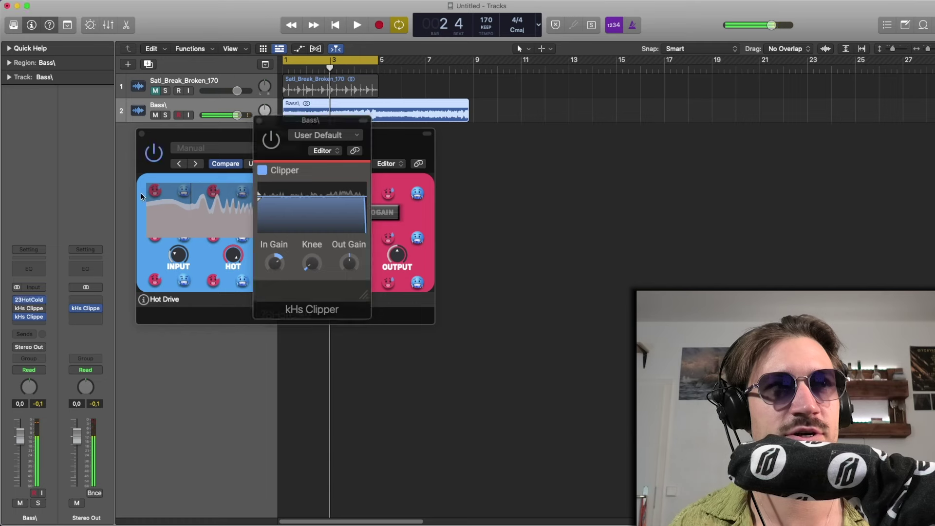
- Close the kHs Clipper window and audition the bass, alternating between 23HotCold and kHs Clipper
key(space)
click(259, 121)
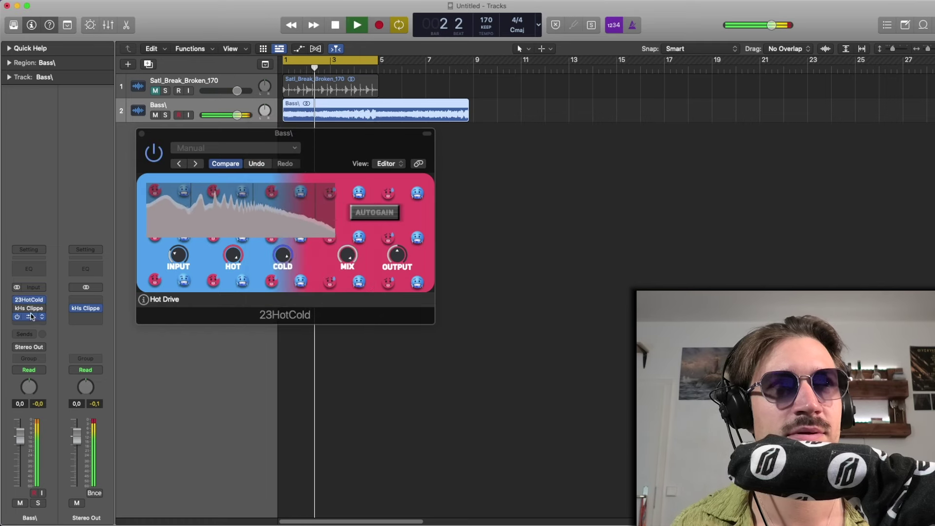
mouse_move(18, 304)
key(space)
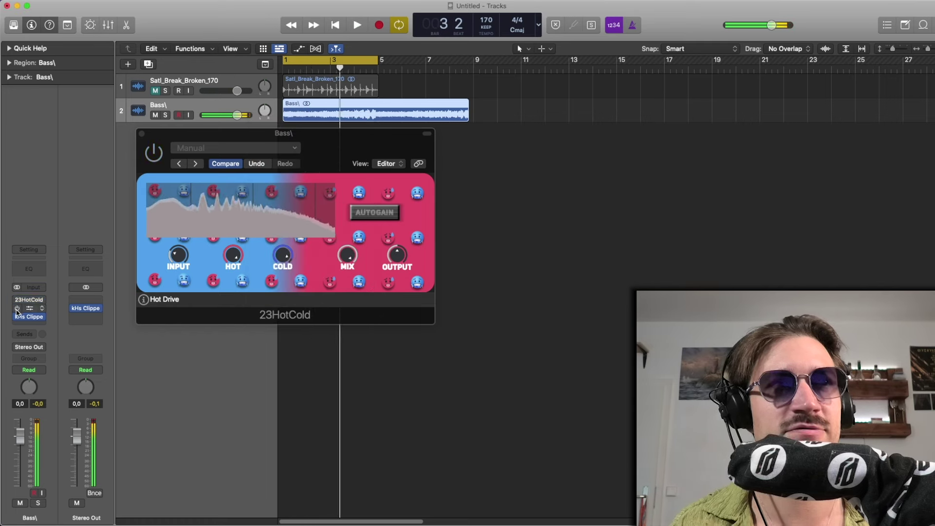
key(space)
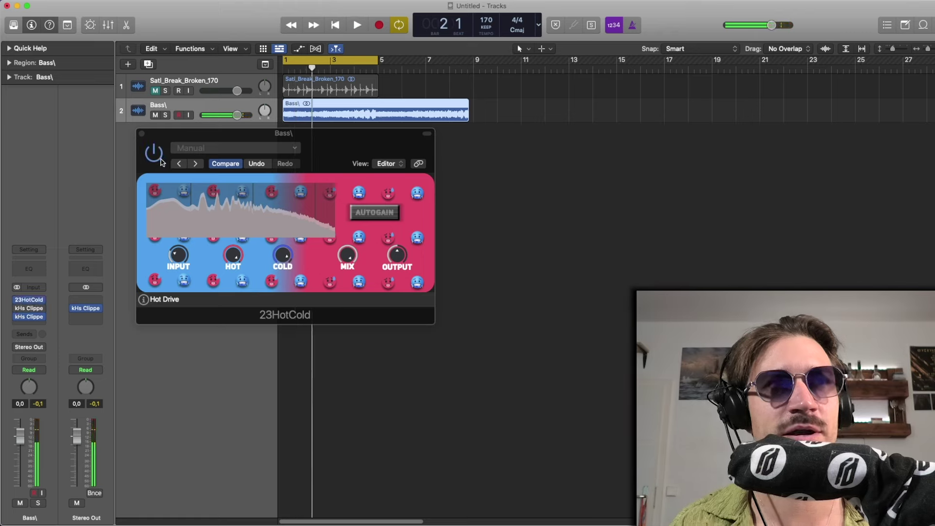
key(space)
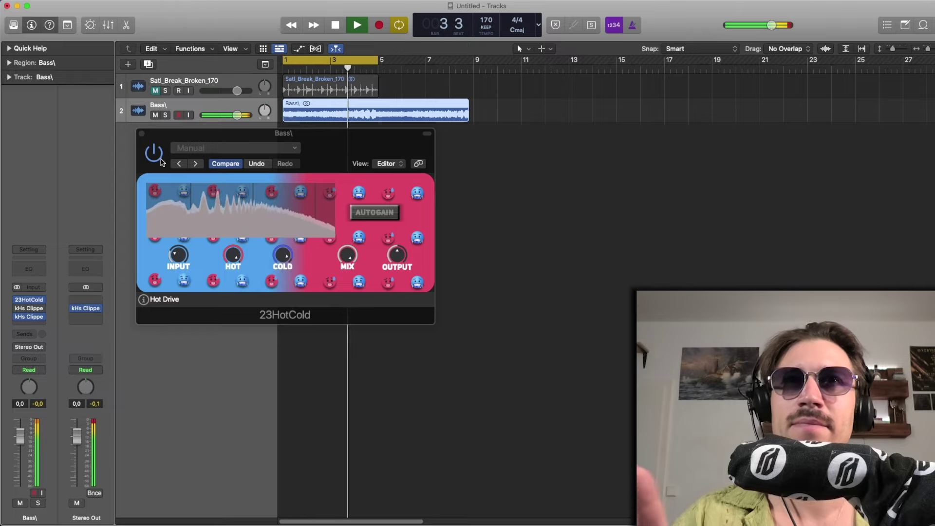
key(space)
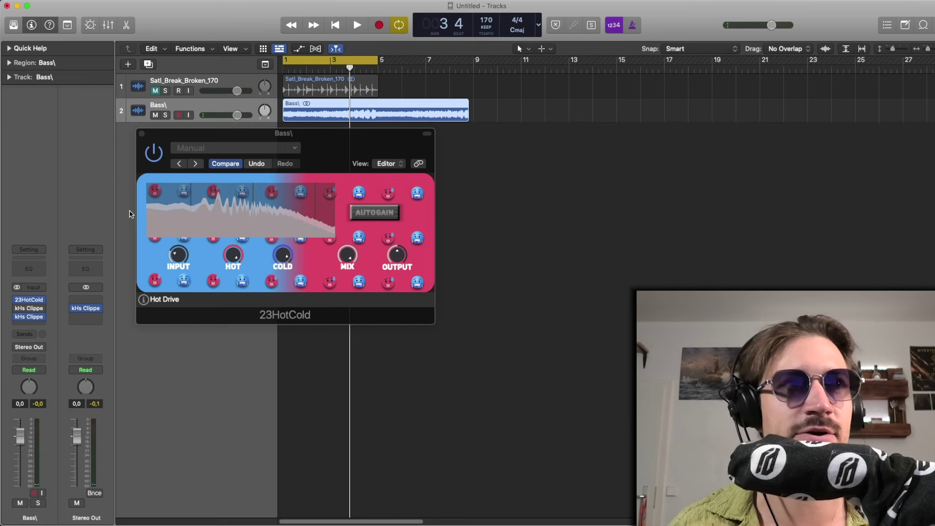
- Replay the bass with 23HotCold bypassed and kHs Clipper active, and switch back to 23HotCold for another listen
key(space)
click(17, 300)
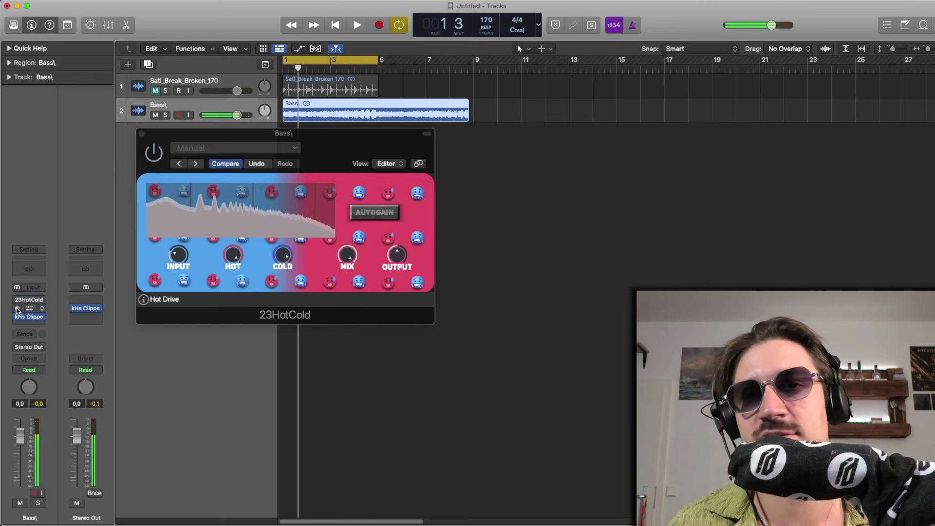
click(17, 309)
key(space)
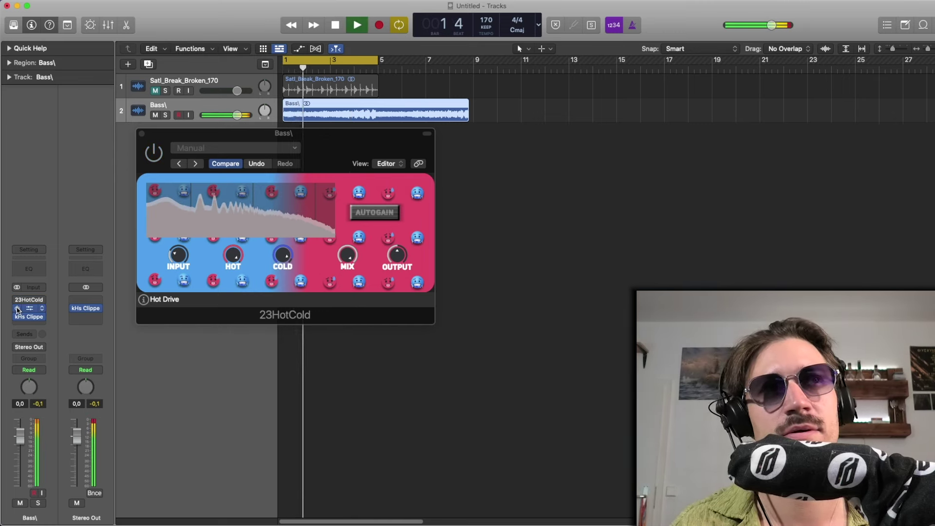
key(space)
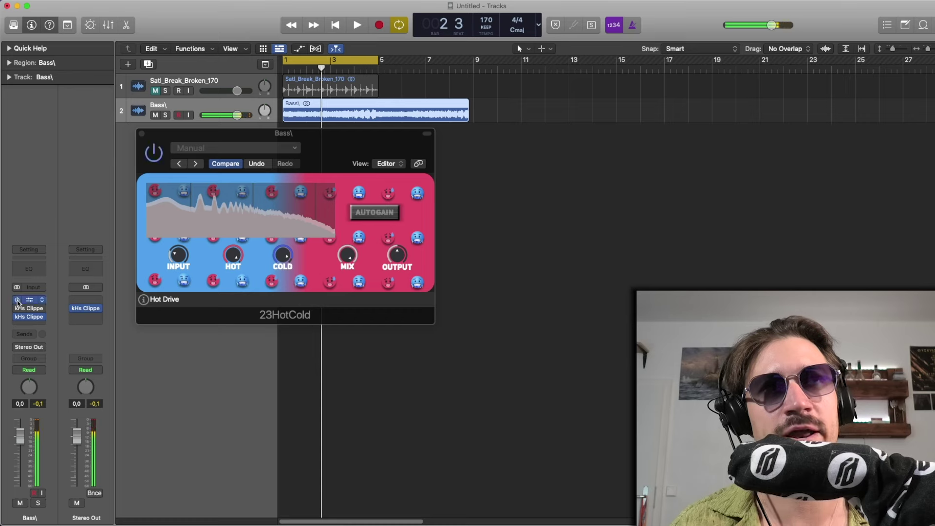
key(space)
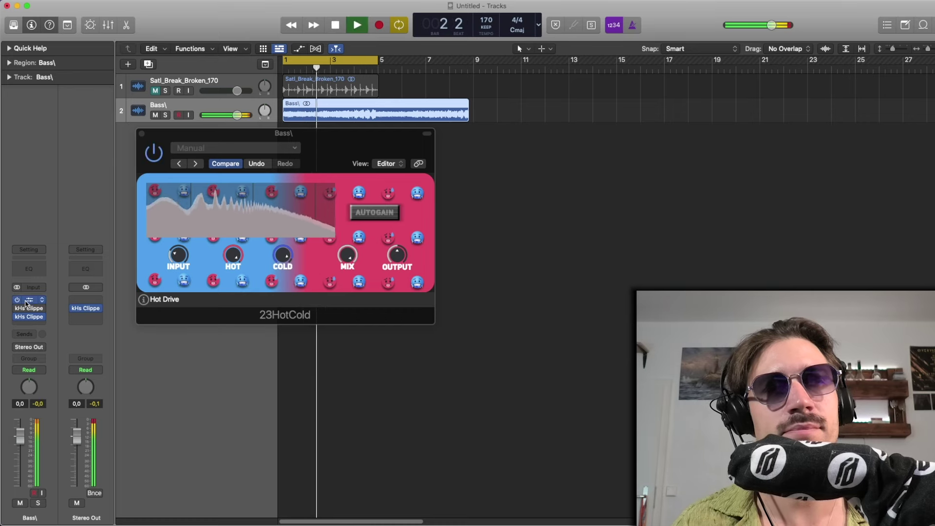
key(space)
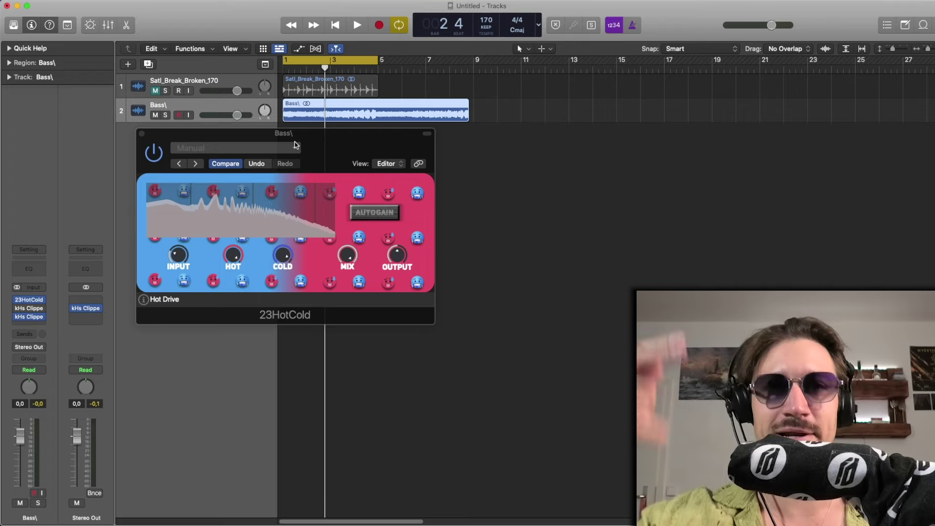
- Select the Satl_Break_Broken_170 track and reposition the bass's 23HotCold window just below the track list
click(220, 82)
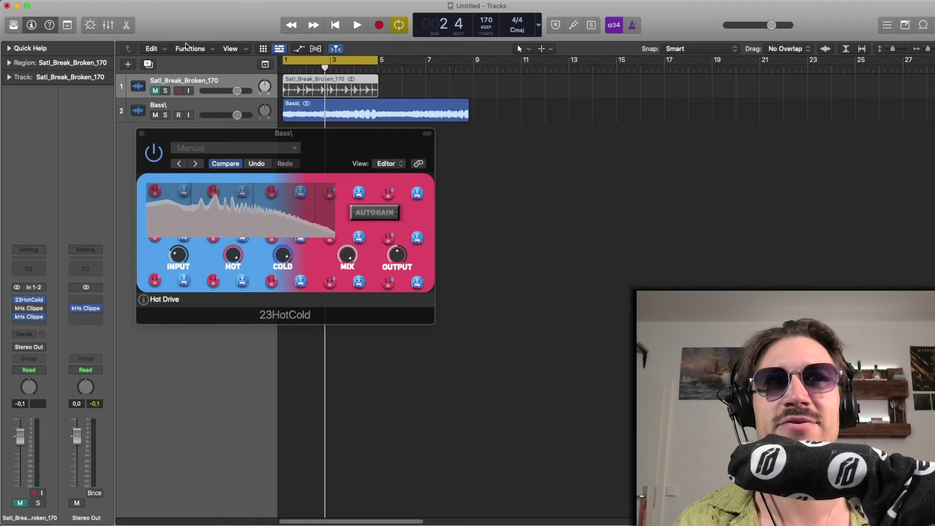
drag(262, 139, 259, 145)
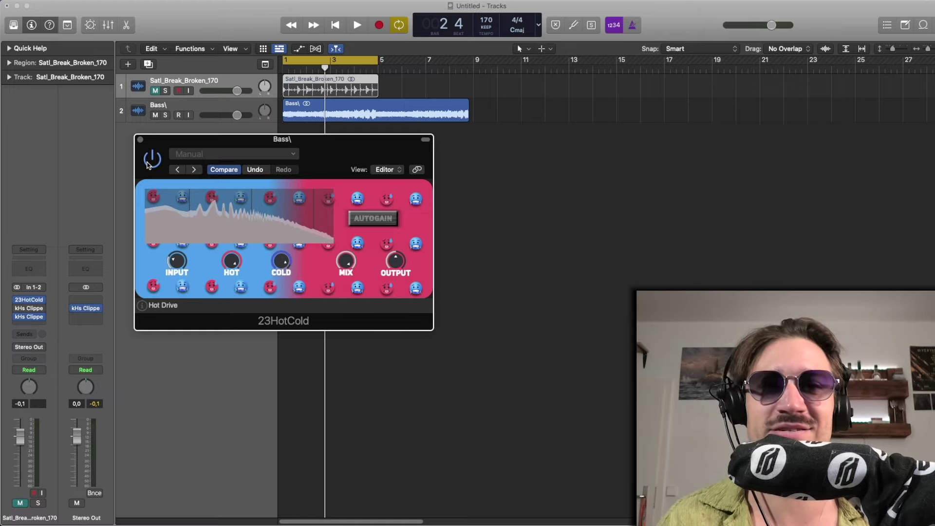
drag(153, 145, 158, 155)
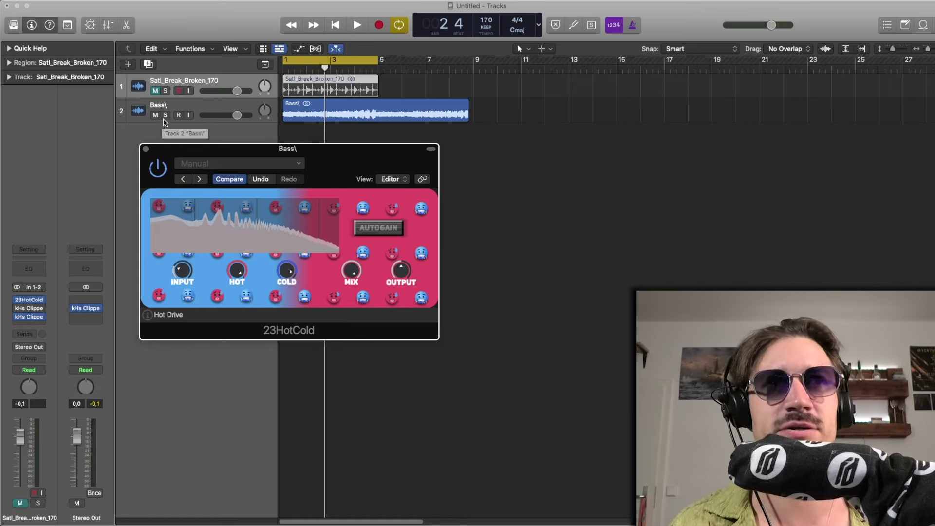
drag(180, 150, 174, 144)
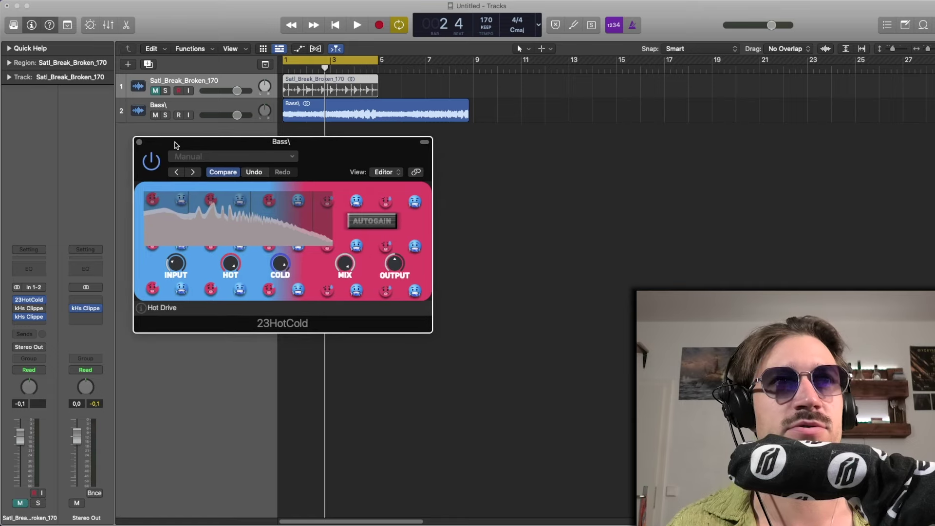